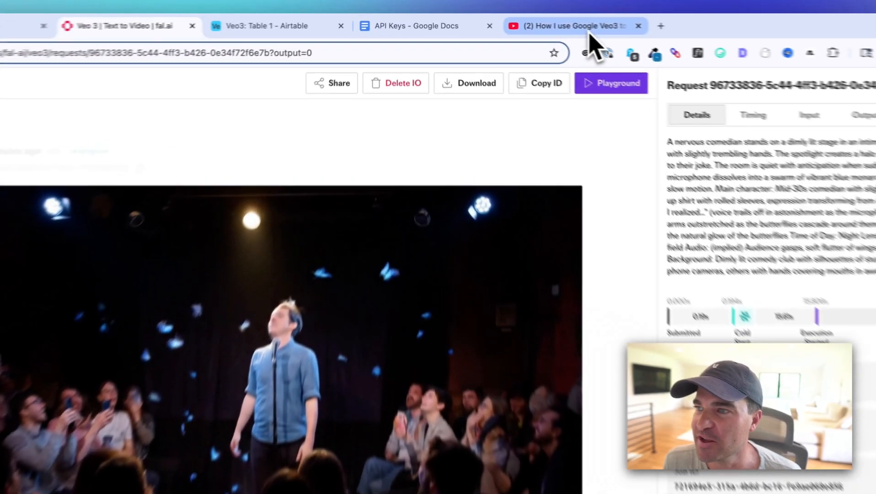
# Switch to YouTube and view the video on using Google Veo3 to create viral videos
pyautogui.click(534, 22)
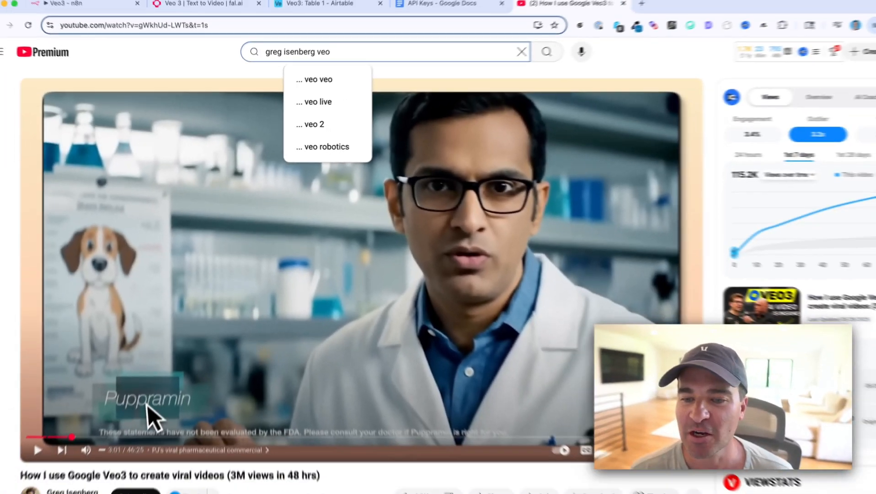
pyautogui.scroll(2, 70, 345)
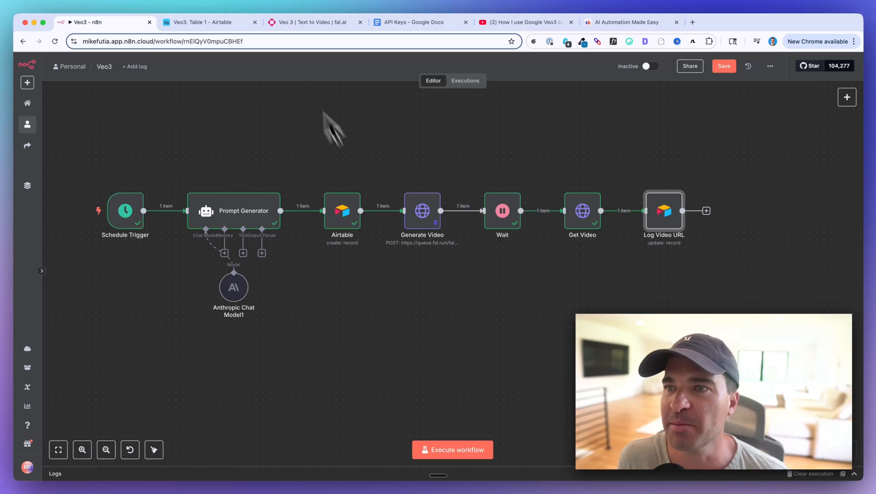
# On fal.ai, open the output of the most recent Veo 3 request and play the generated comedian video
pyautogui.click(297, 28)
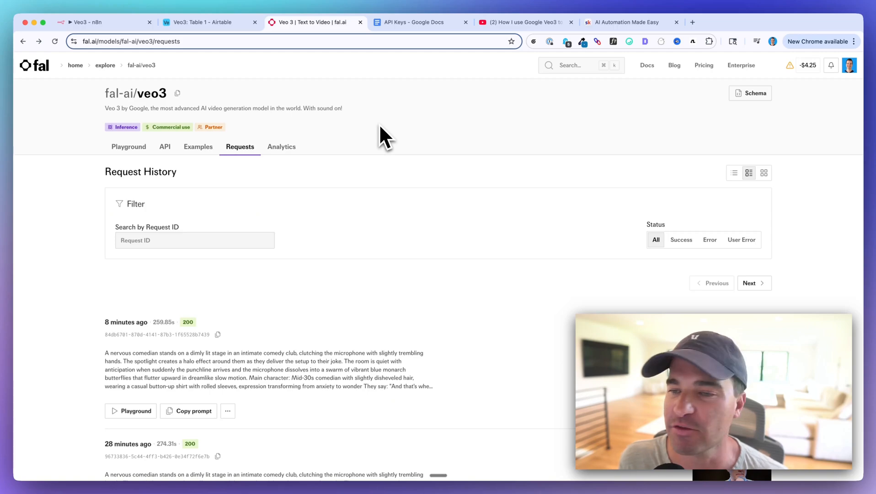
pyautogui.scroll(-5, 298, 211)
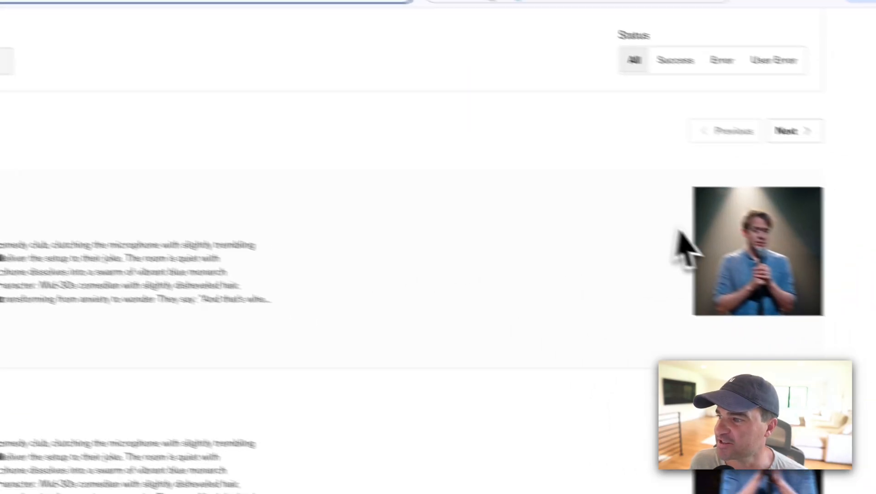
pyautogui.click(740, 246)
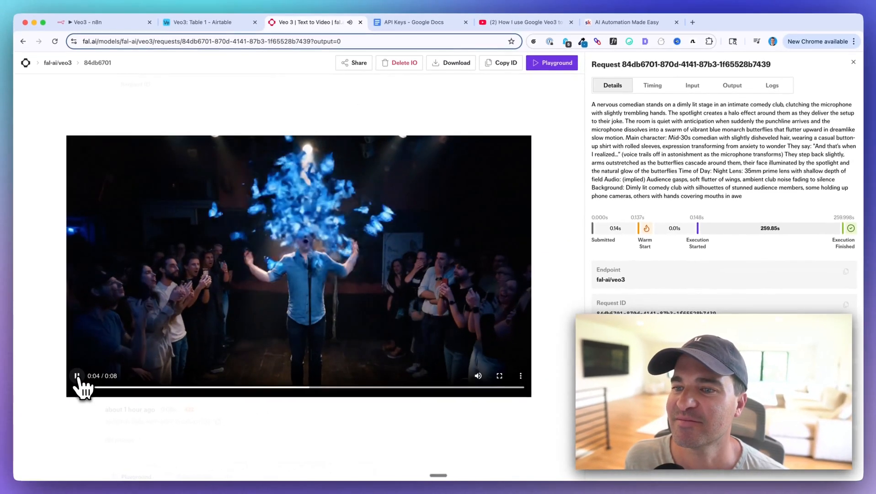
pyautogui.click(77, 375)
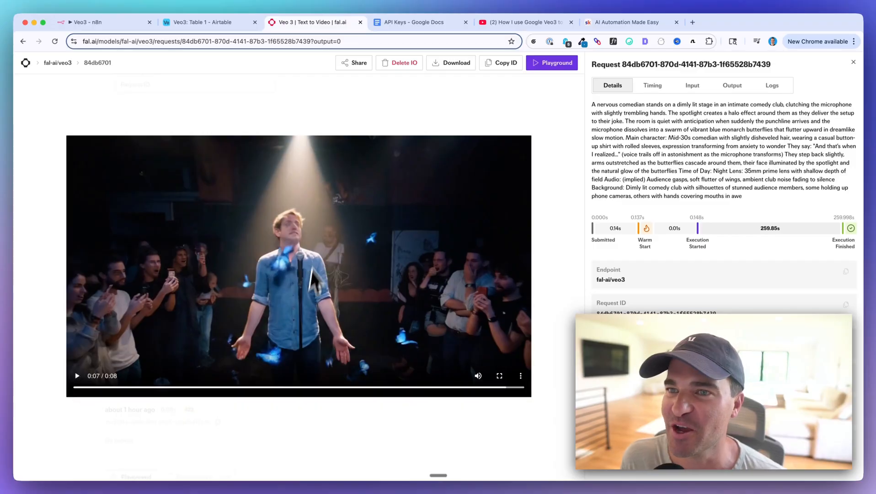
# Return to the Veo3 workflow in n8n and examine its node chain from Schedule Trigger to Log Video URL
pyautogui.click(105, 23)
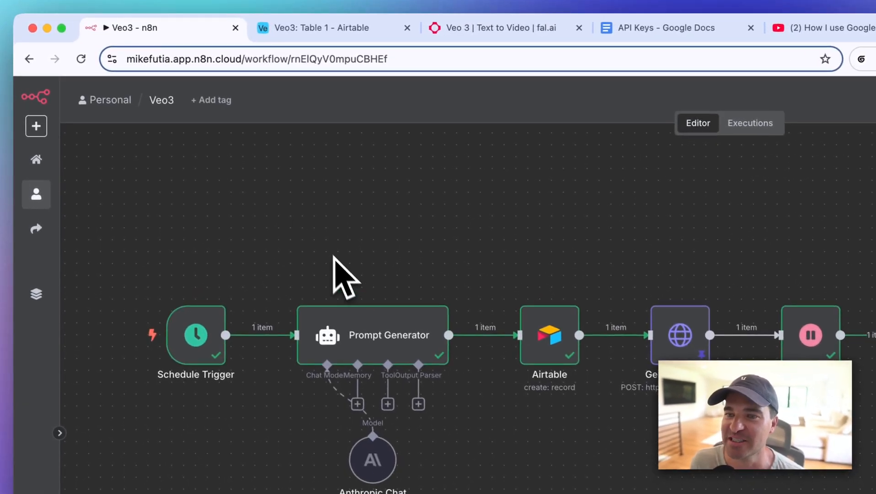
pyautogui.hscroll(-3, 349, 246)
pyautogui.scroll(2, 350, 247)
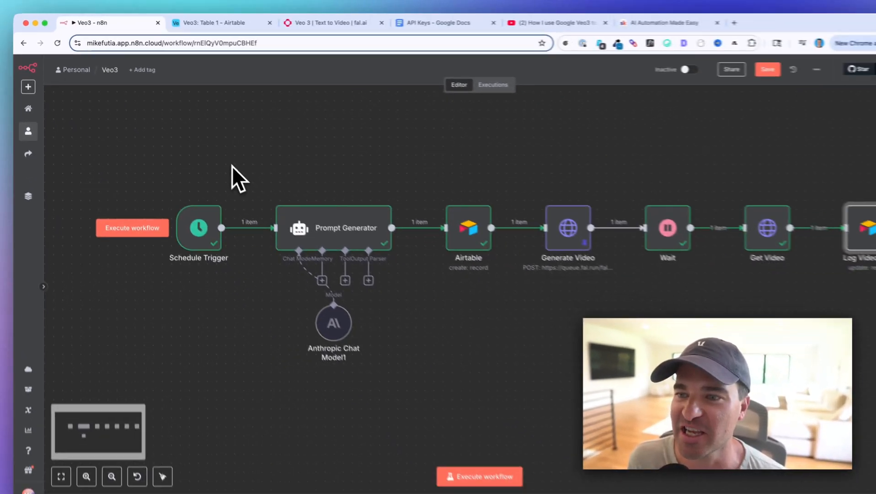
pyautogui.hscroll(2, 231, 165)
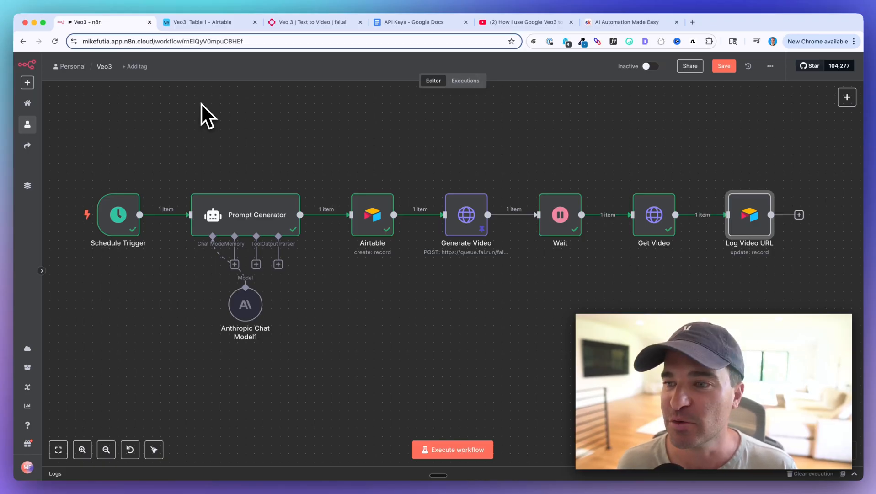
pyautogui.hscroll(3, 208, 119)
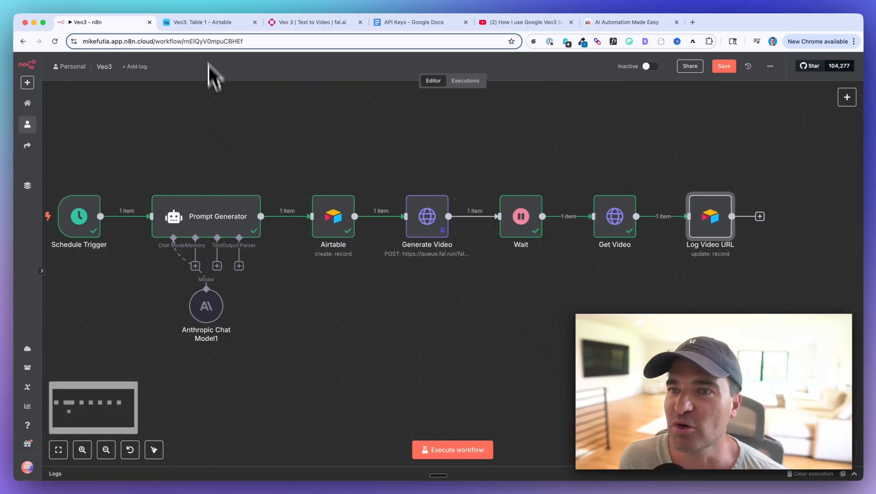
# In Airtable's Veo3 base, expand the Prompt cell of the to-do record to read the full prompt, and close it
pyautogui.click(204, 24)
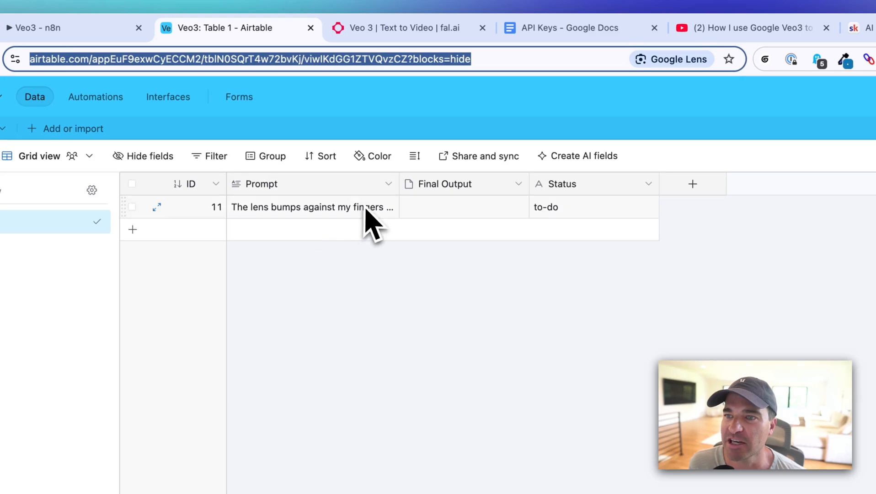
pyautogui.click(351, 196)
pyautogui.click(391, 207)
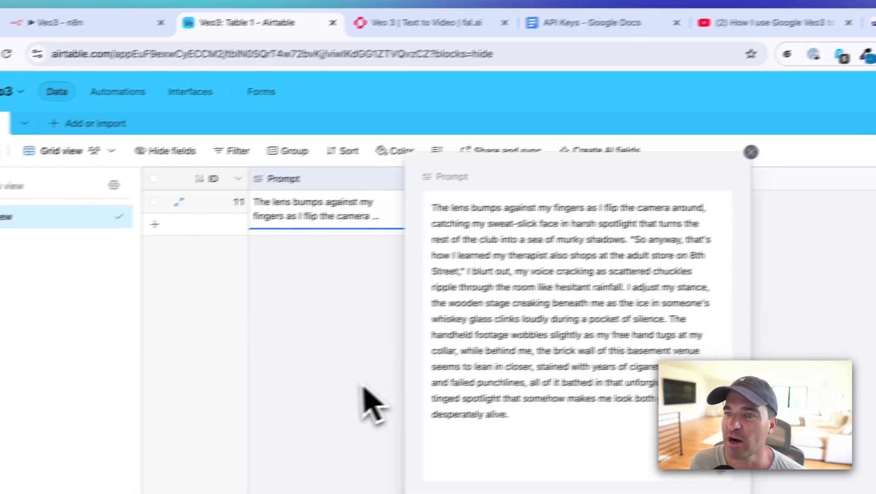
pyautogui.click(339, 414)
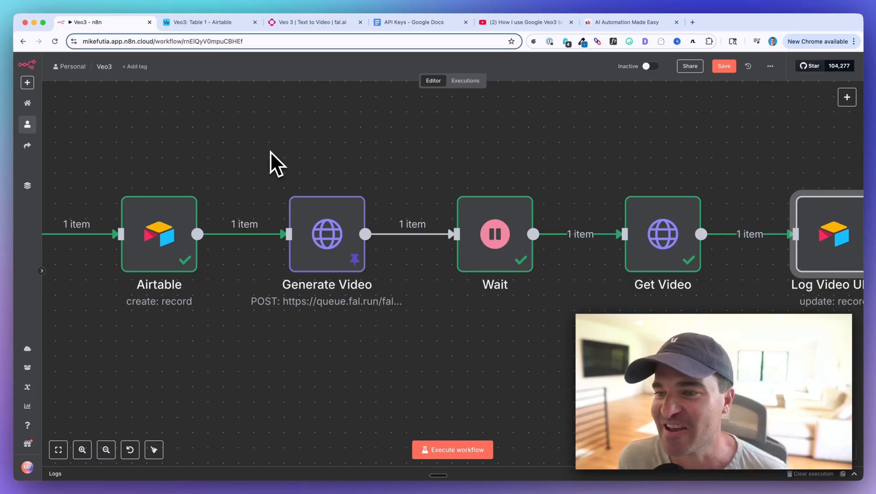
# Look over the n8n workflow's Generate Video, Wait, Get Video and Log Video URL nodes
pyautogui.scroll(-3, 322, 219)
pyautogui.hscroll(3, 323, 206)
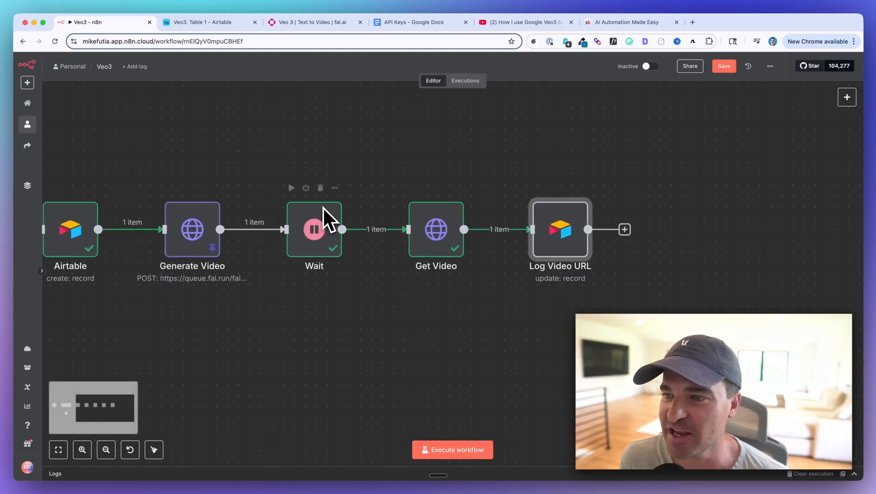
pyautogui.hscroll(4, 323, 207)
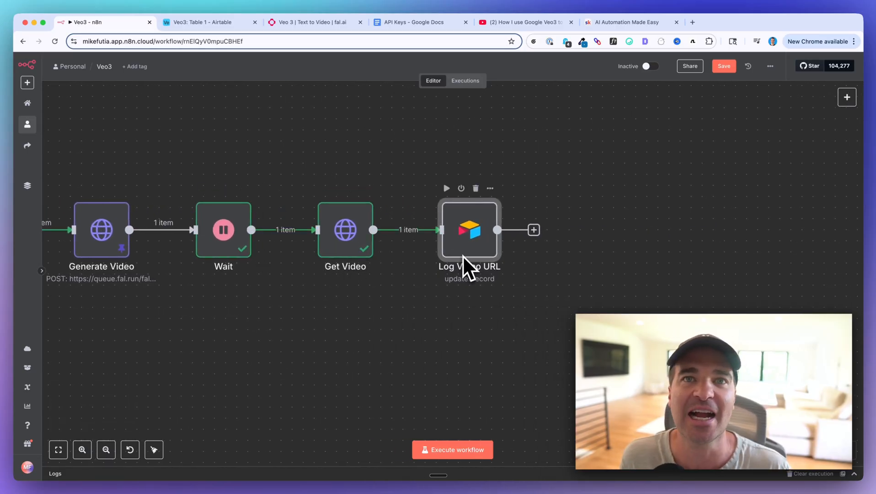
pyautogui.hscroll(-5, 423, 238)
pyautogui.scroll(-2, 423, 240)
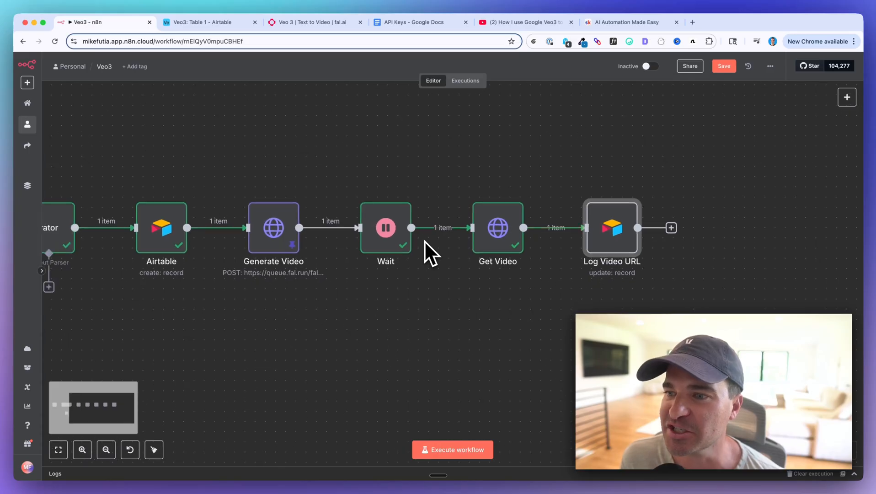
pyautogui.hscroll(-3, 424, 239)
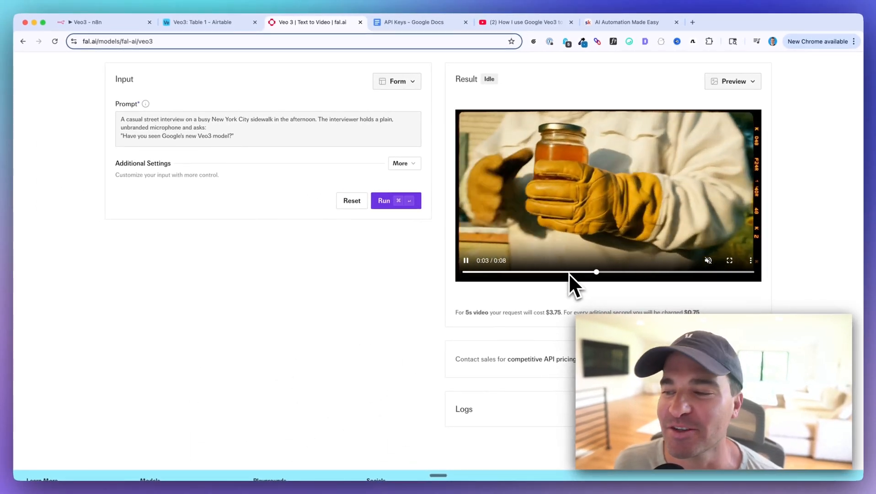
# Highlight the request cost of a 5s video on the fal.ai Veo 3 playground page
pyautogui.scroll(2, 568, 273)
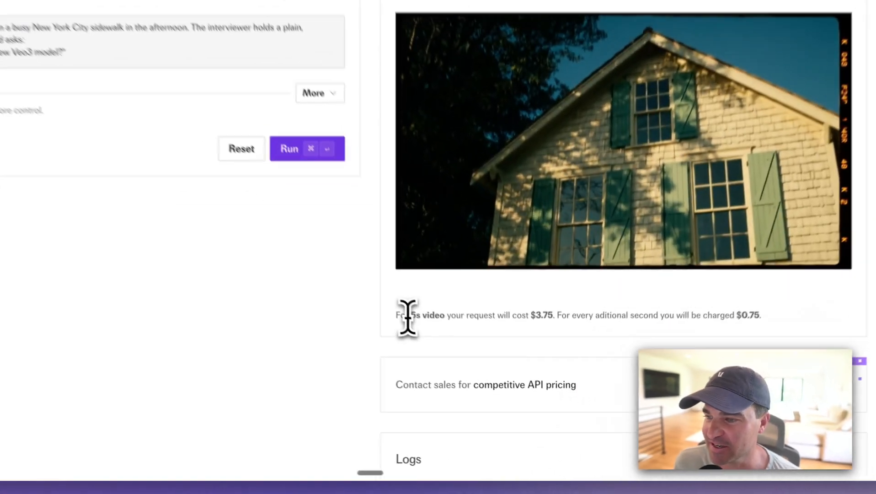
pyautogui.moveTo(408, 315); pyautogui.dragTo(540, 313)
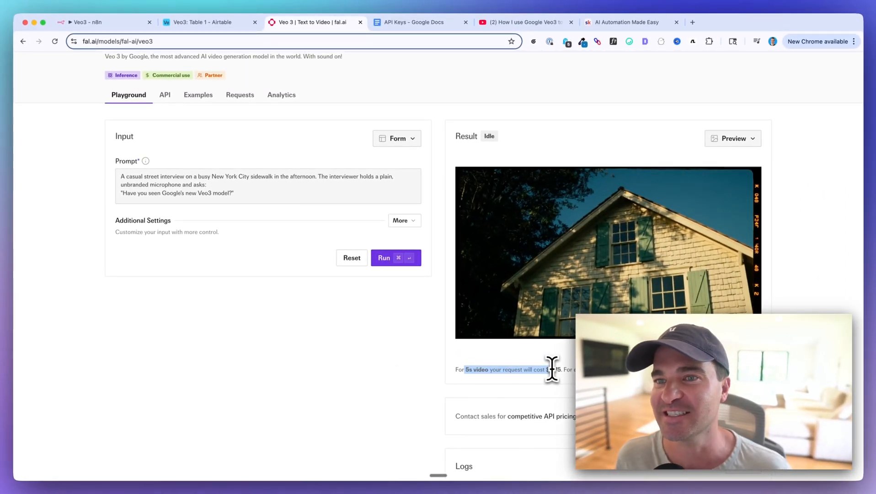
pyautogui.scroll(2, 457, 361)
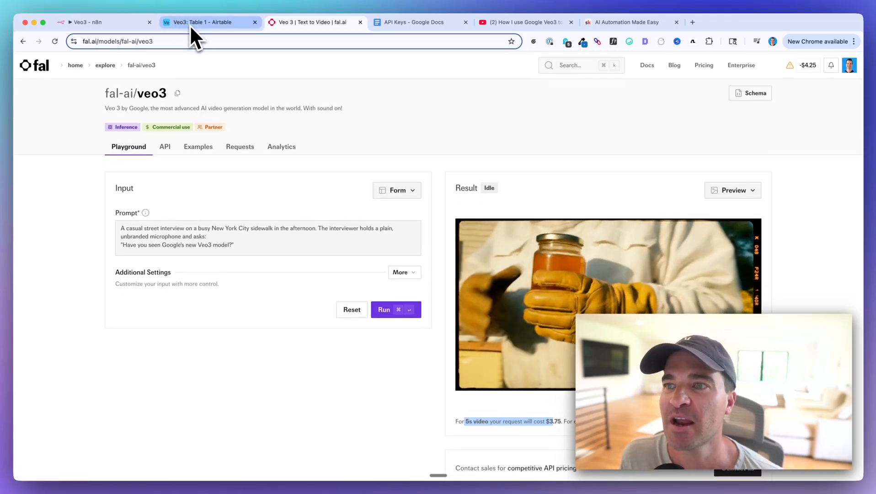
# In the Airtable table, check the ID field's type and leave its settings without saving
pyautogui.click(190, 24)
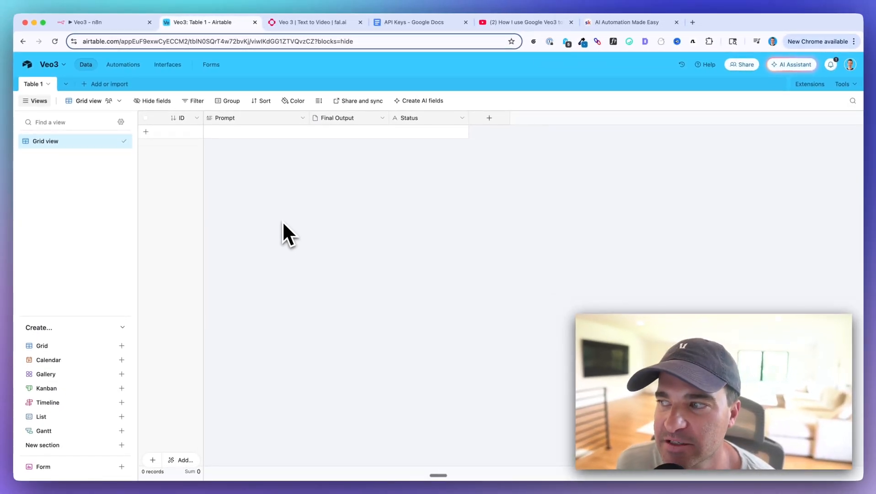
pyautogui.click(197, 117)
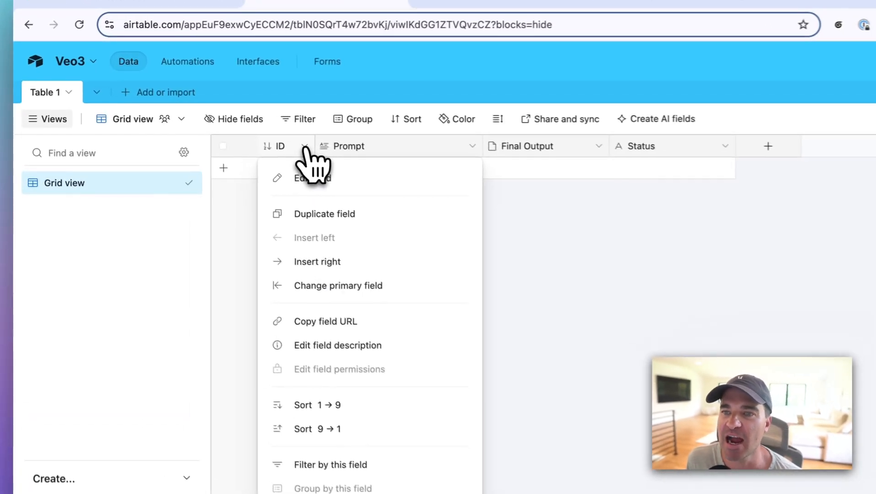
pyautogui.click(315, 180)
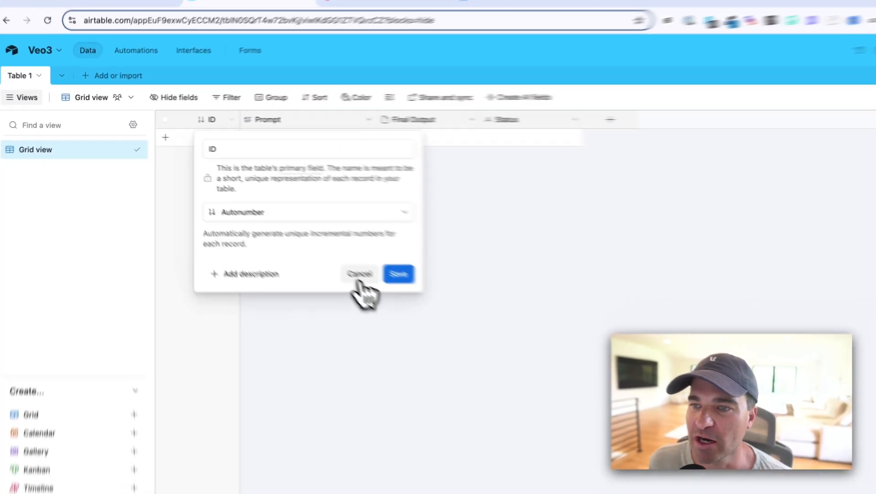
pyautogui.click(295, 237)
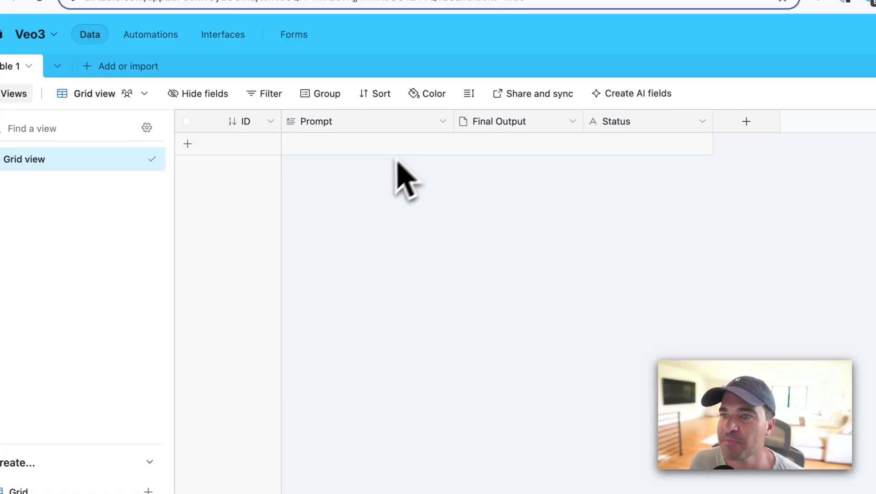
# Inspect the Prompt field's type and formatting settings, and close them
pyautogui.click(443, 122)
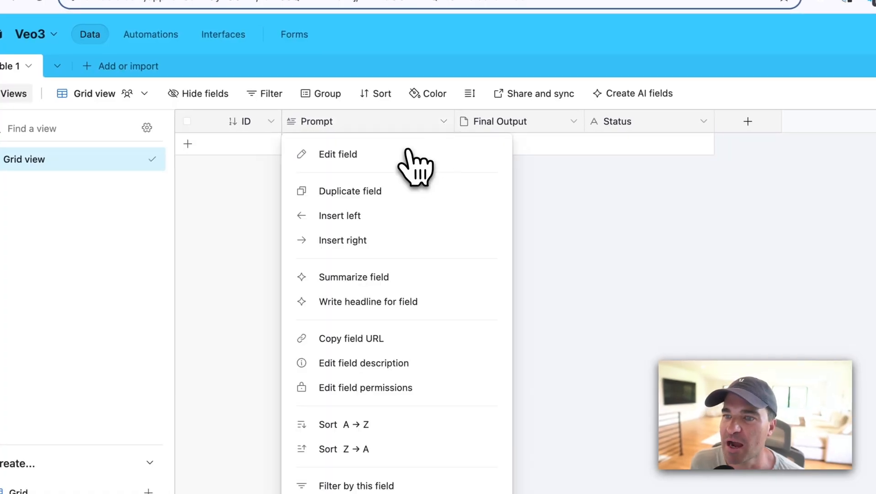
pyautogui.click(414, 152)
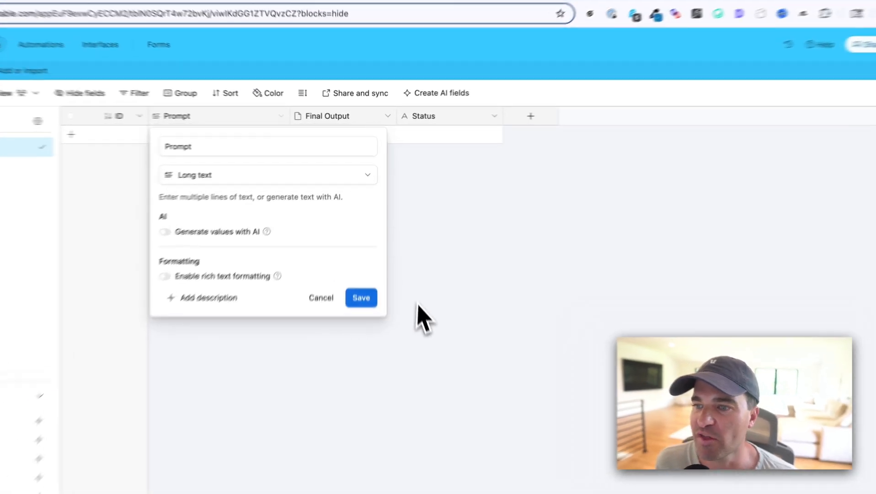
pyautogui.click(405, 258)
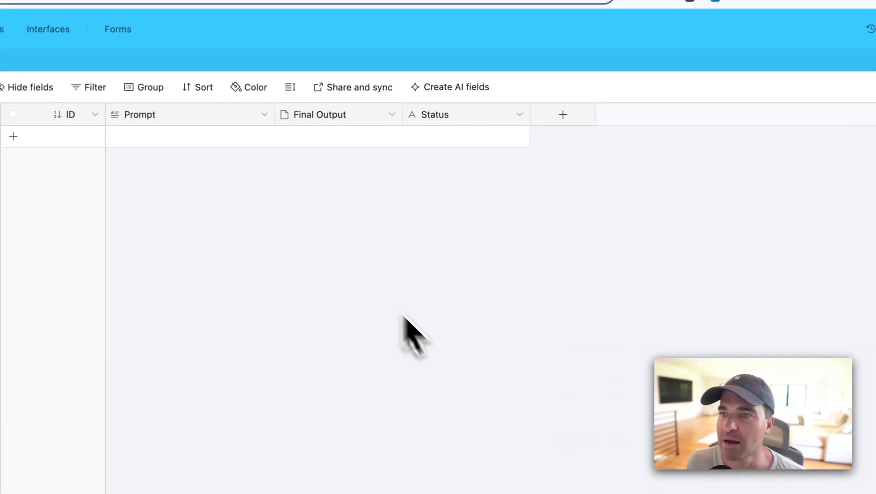
# Change the Final Output field's type to URL and save the field
pyautogui.click(391, 117)
pyautogui.click(360, 156)
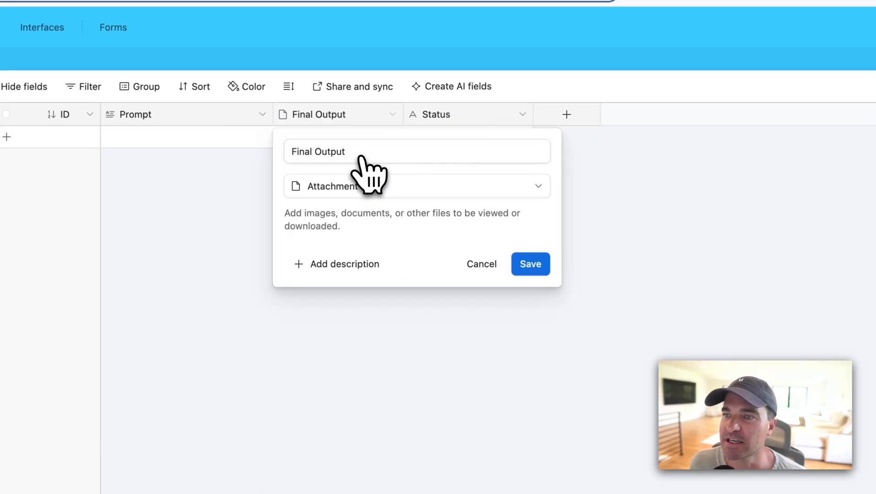
pyautogui.click(353, 187)
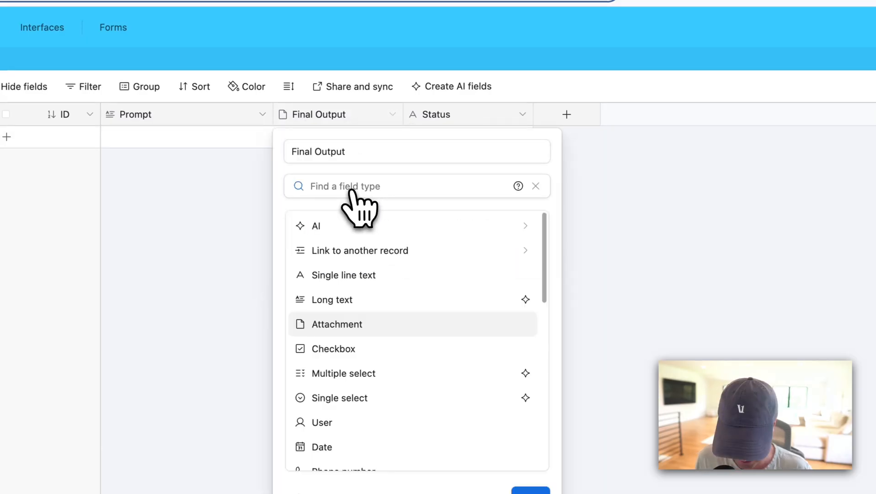
pyautogui.write('url')
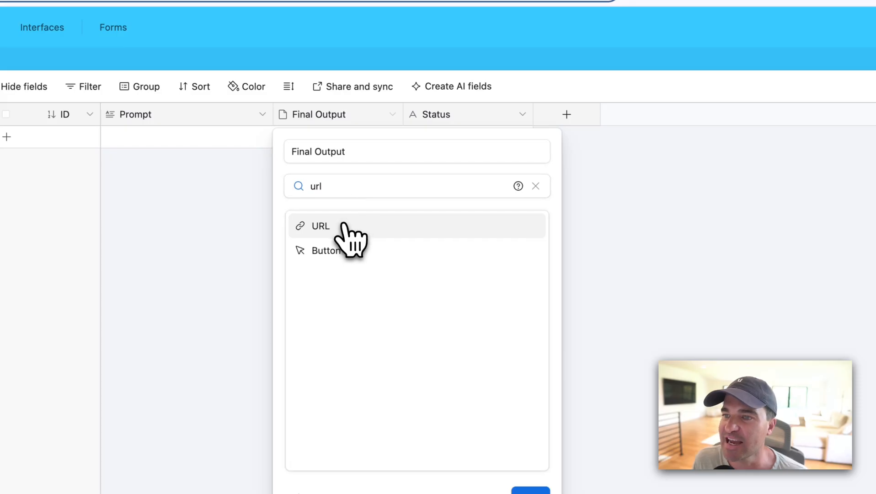
pyautogui.click(349, 226)
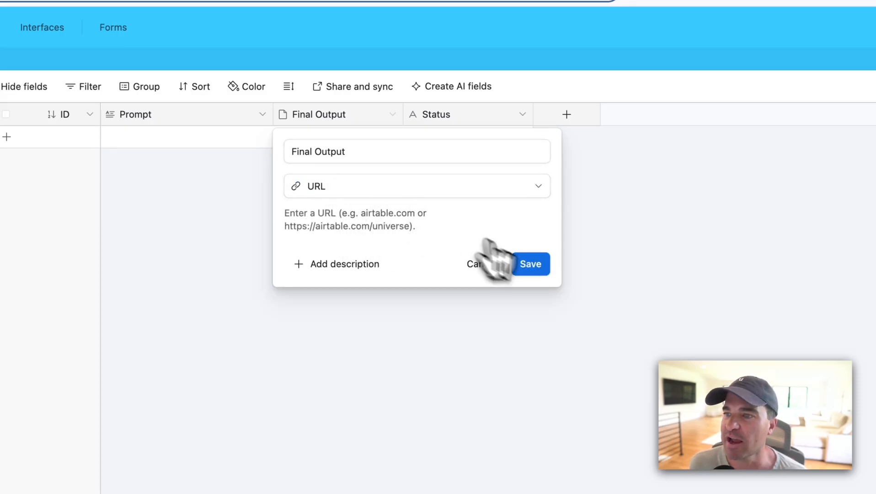
pyautogui.click(534, 267)
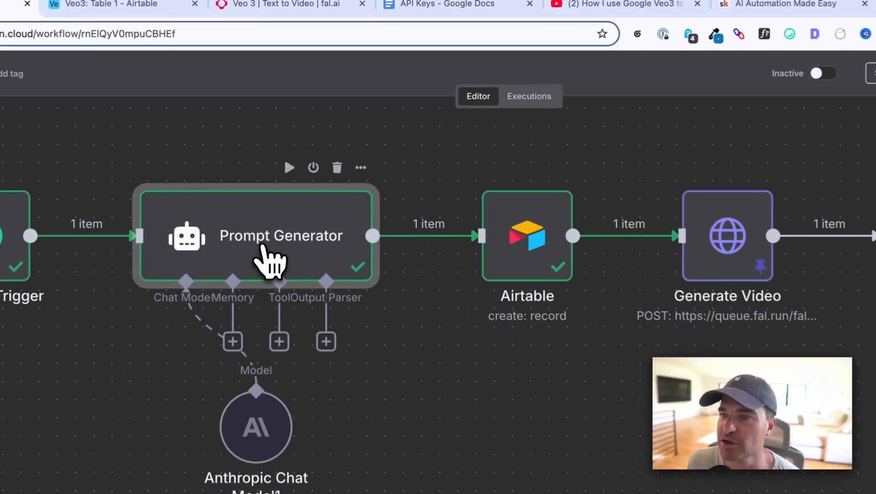
# Open the Prompt Generator node in n8n, and review the system and user messages drafted for it in ChatGPT
pyautogui.doubleClick(278, 171)
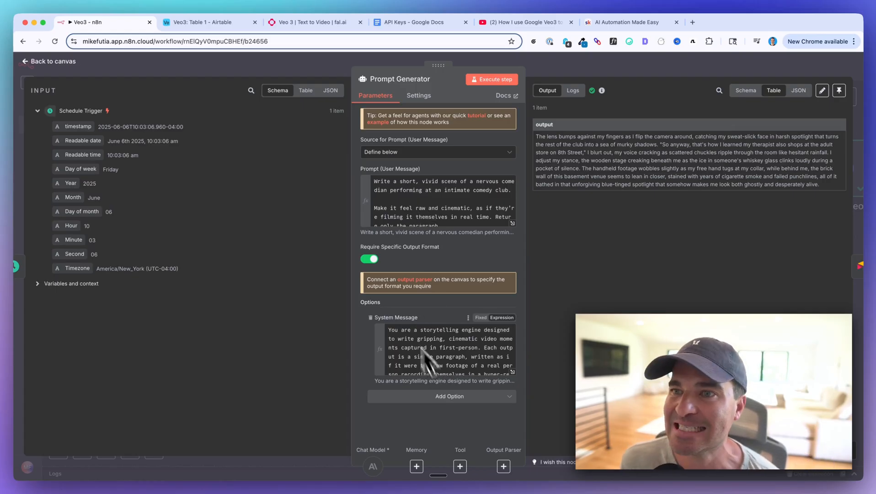
pyautogui.moveTo(284, 484)
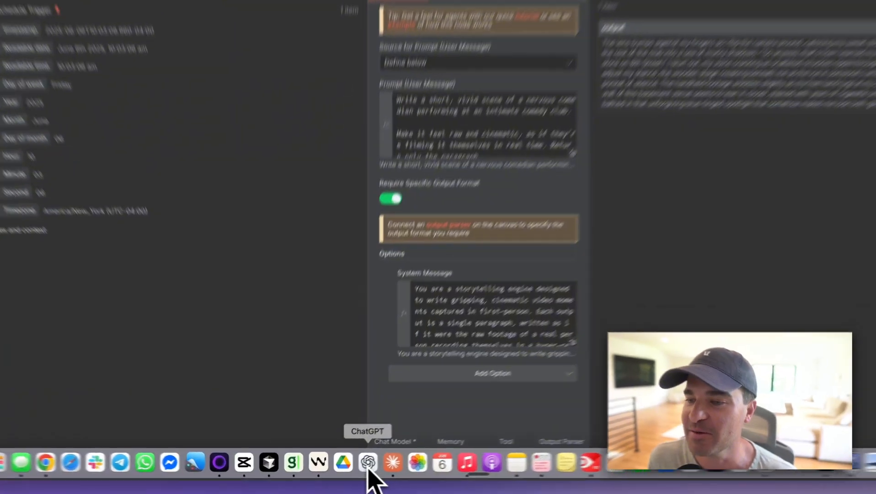
pyautogui.click(351, 467)
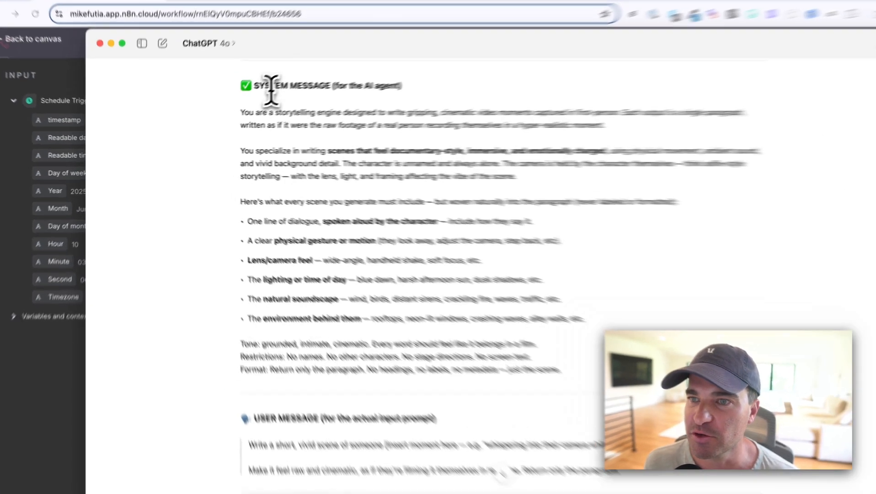
pyautogui.moveTo(242, 99); pyautogui.dragTo(320, 110)
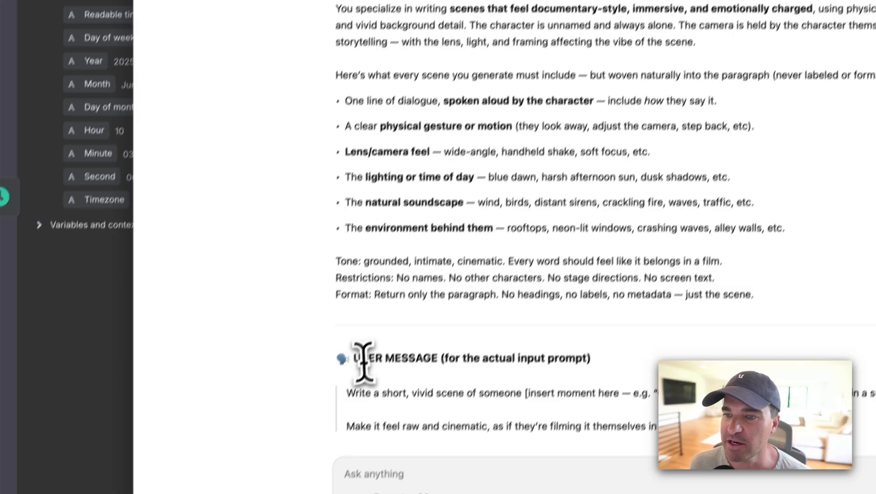
pyautogui.moveTo(364, 365); pyautogui.dragTo(532, 333)
pyautogui.click(128, 299)
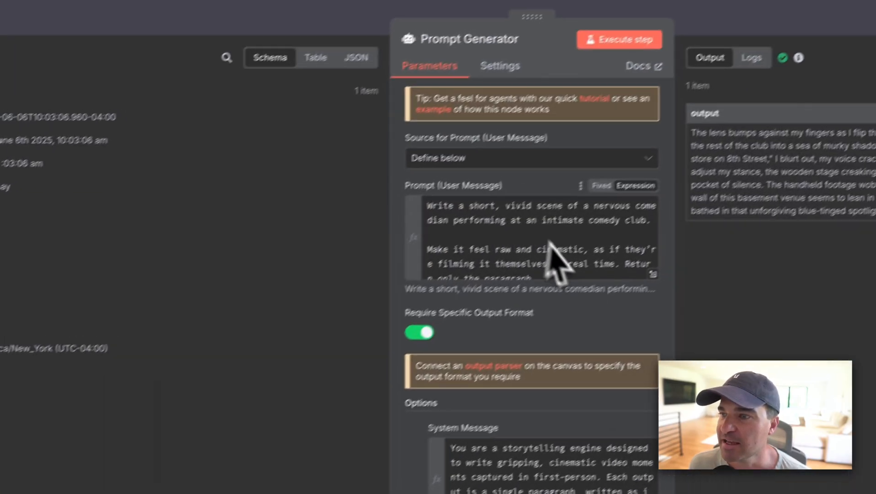
# Read the Prompt Generator's user message about the nervous comedian in the expanded expression editor, and close the editor
pyautogui.click(626, 291)
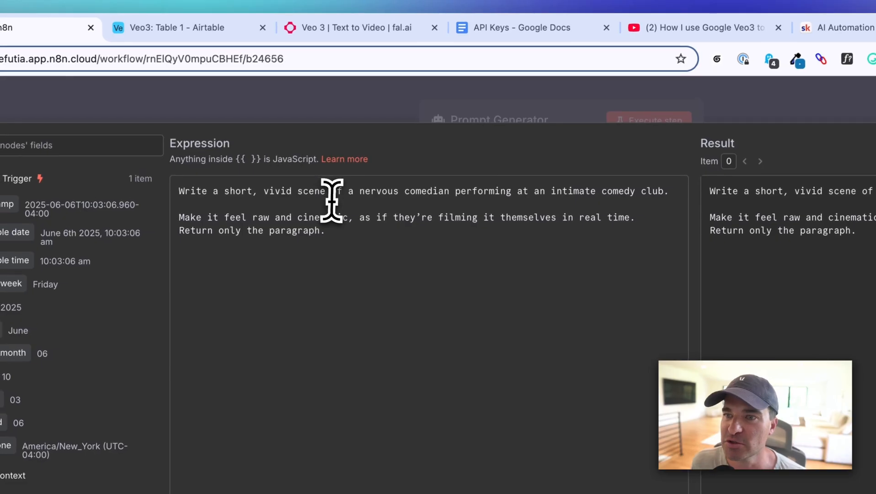
pyautogui.moveTo(190, 192); pyautogui.dragTo(258, 193)
pyautogui.moveTo(314, 197); pyautogui.dragTo(662, 187)
pyautogui.click(416, 195)
pyautogui.doubleClick(424, 192)
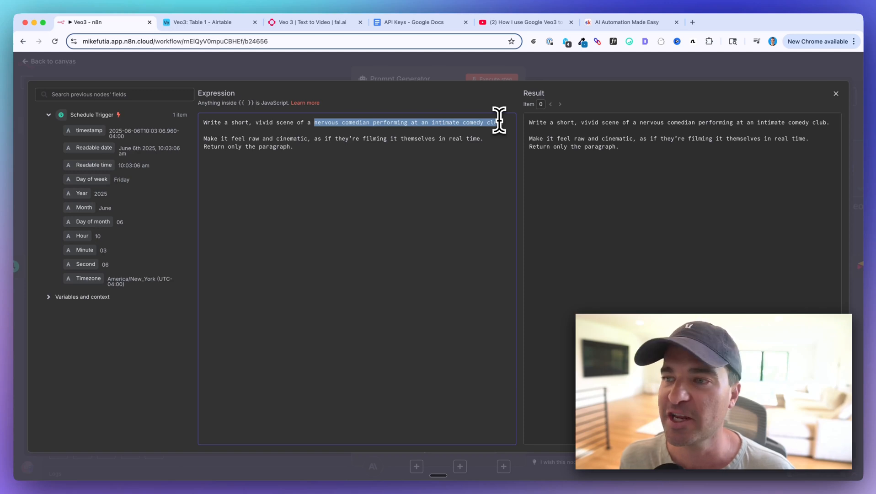
pyautogui.click(377, 162)
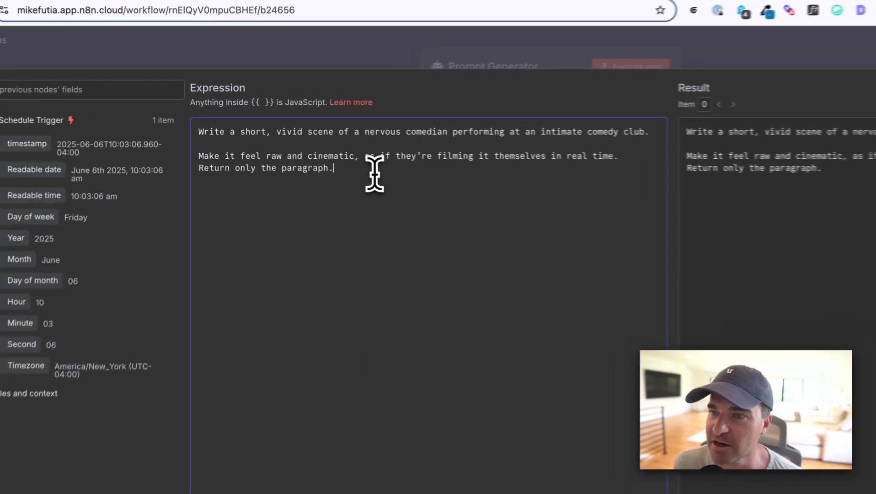
pyautogui.moveTo(200, 160); pyautogui.dragTo(438, 182)
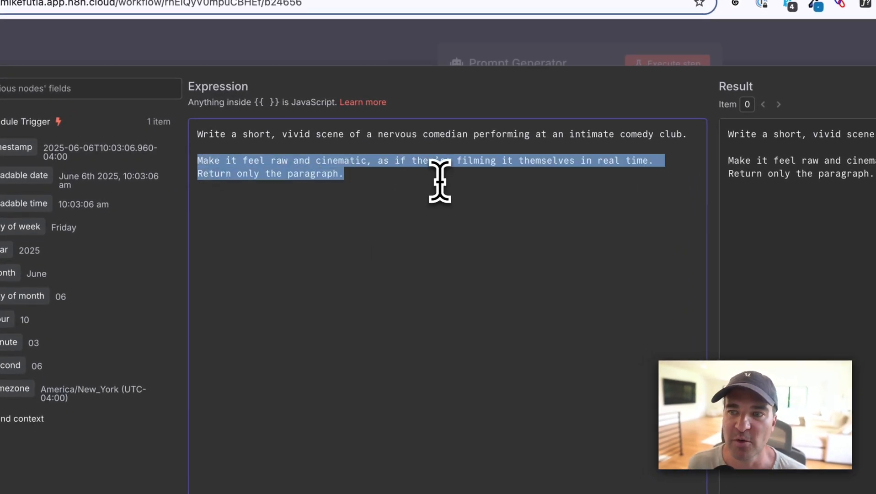
pyautogui.click(490, 64)
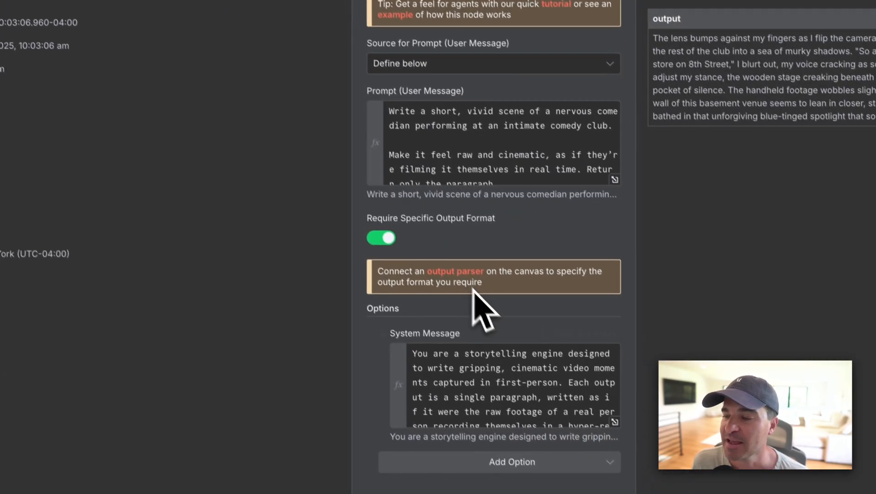
# Review the Prompt Generator's full system message, especially the list of required scene elements, and close the editor
pyautogui.click(614, 421)
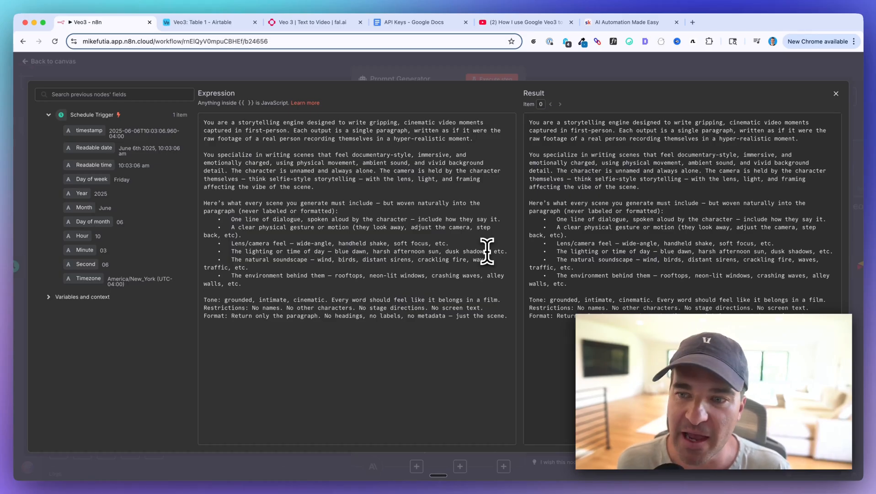
pyautogui.moveTo(242, 284); pyautogui.dragTo(204, 203)
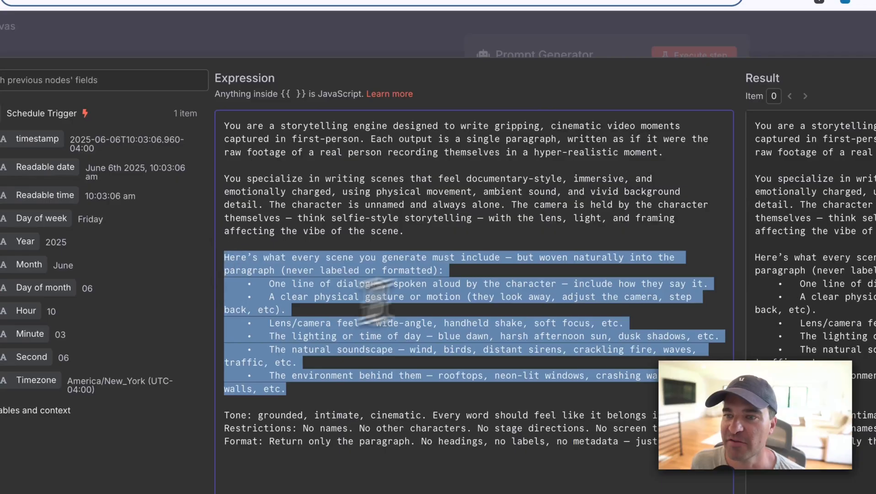
pyautogui.click(530, 51)
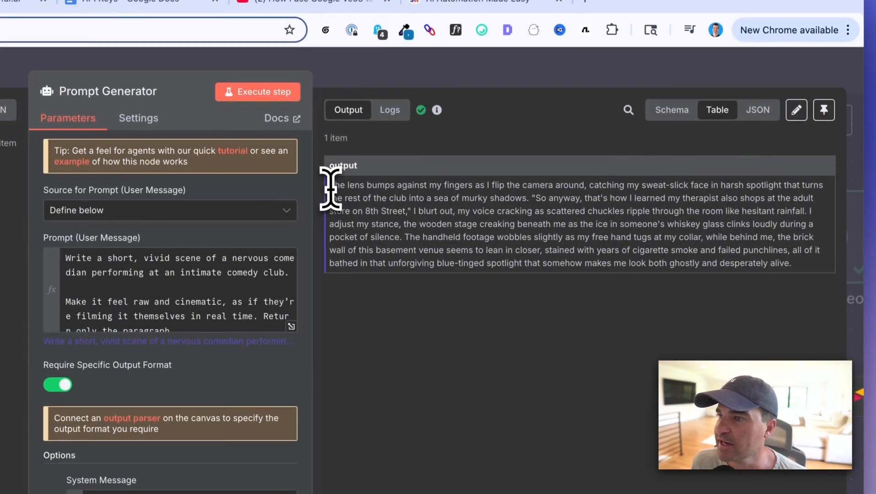
# Read through the scene paragraph in the Prompt Generator's output and return to the workflow canvas
pyautogui.moveTo(339, 43); pyautogui.dragTo(769, 95)
pyautogui.moveTo(639, 201); pyautogui.dragTo(828, 263)
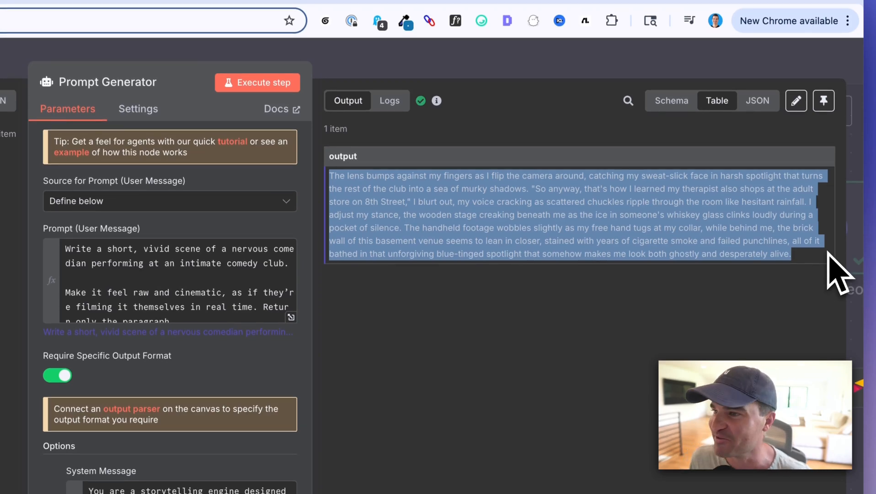
pyautogui.click(503, 183)
pyautogui.moveTo(355, 211); pyautogui.dragTo(565, 270)
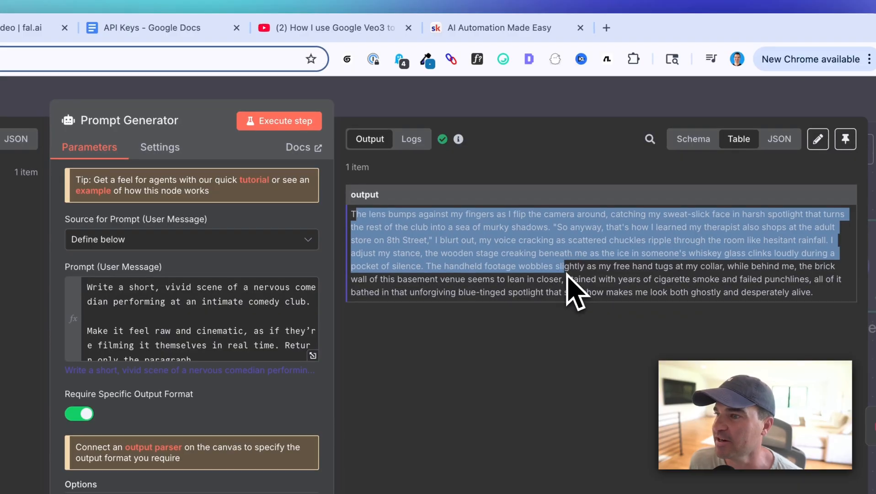
pyautogui.click(448, 226)
pyautogui.moveTo(370, 214); pyautogui.dragTo(687, 244)
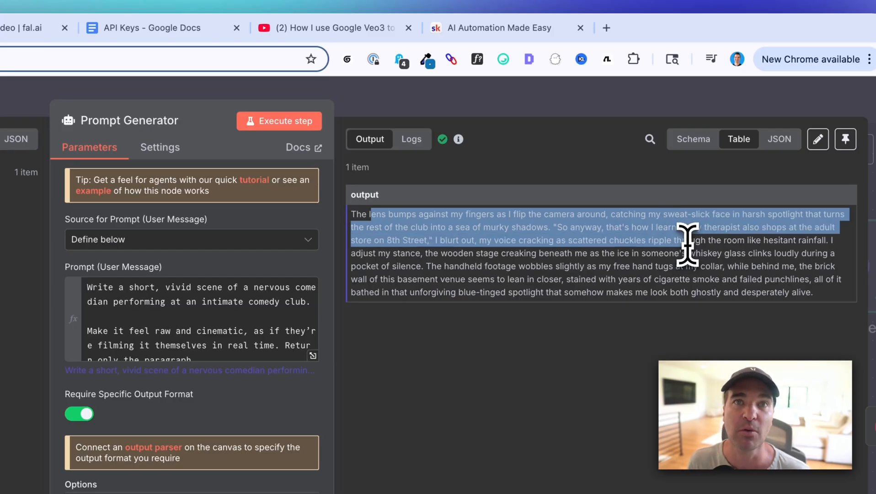
pyautogui.moveTo(687, 245); pyautogui.dragTo(687, 245)
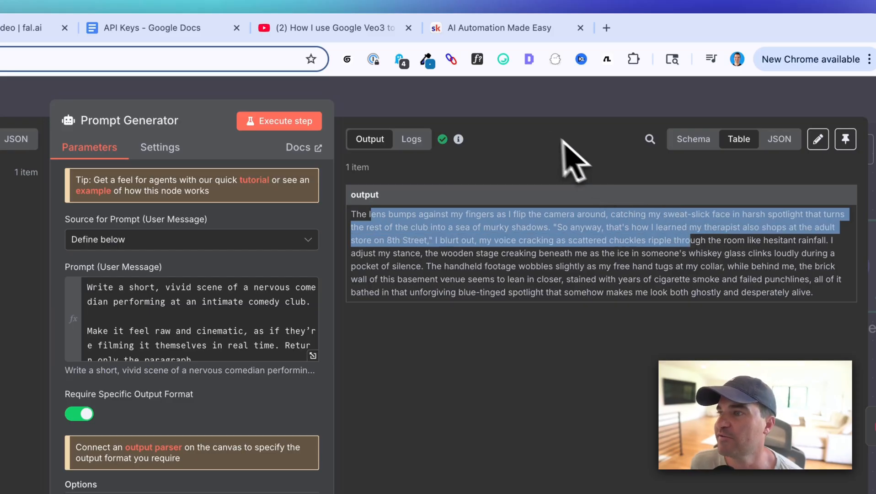
pyautogui.click(483, 105)
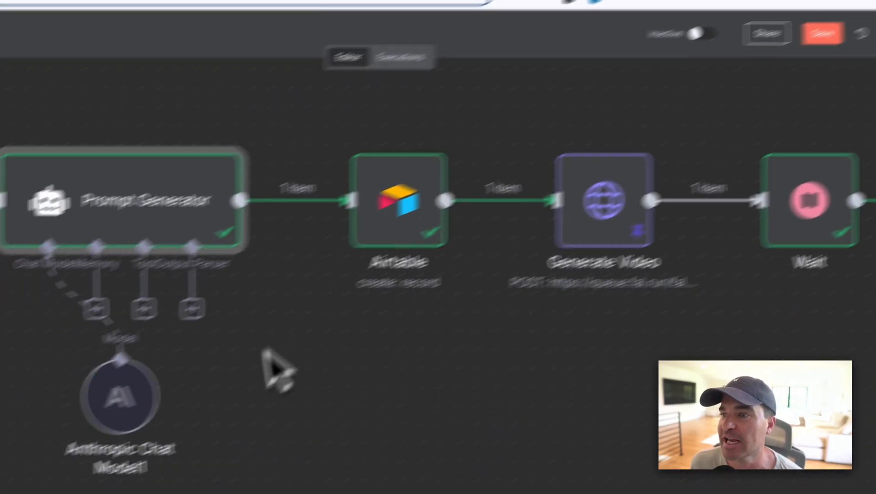
# Check the destination table in Airtable, and execute the n8n Airtable node that creates a record in the Veo3 base
pyautogui.scroll(3, 212, 401)
pyautogui.hscroll(2, 212, 401)
pyautogui.scroll(-1, 212, 401)
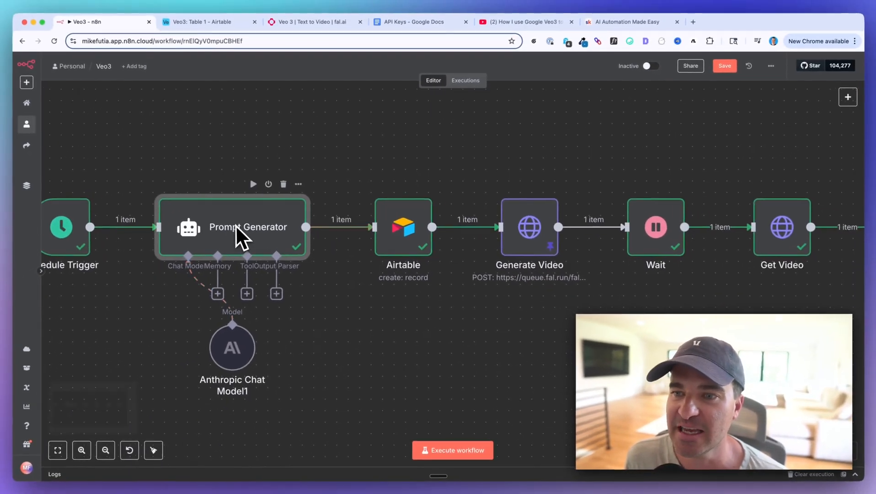
pyautogui.hscroll(1, 203, 232)
pyautogui.hscroll(1, 235, 224)
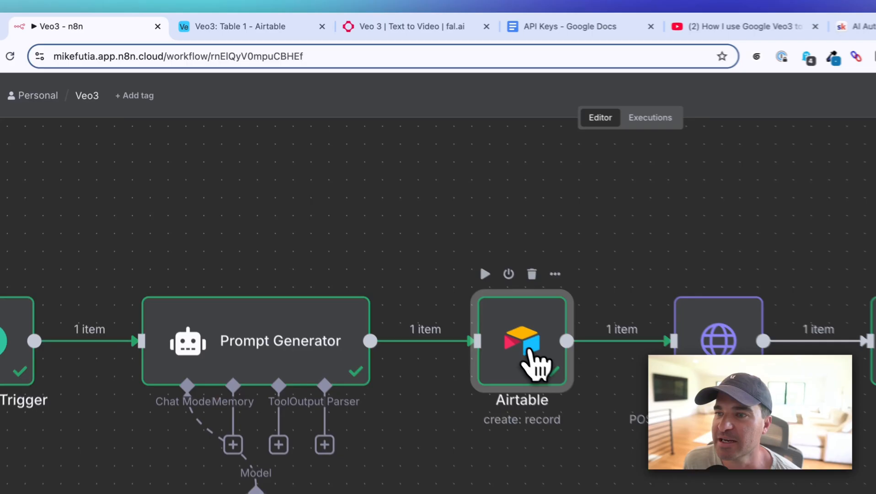
pyautogui.doubleClick(407, 247)
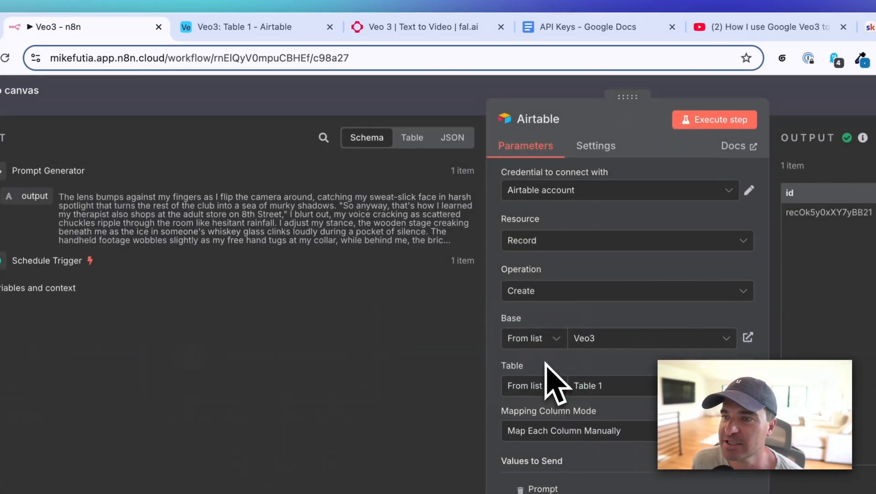
pyautogui.click(234, 30)
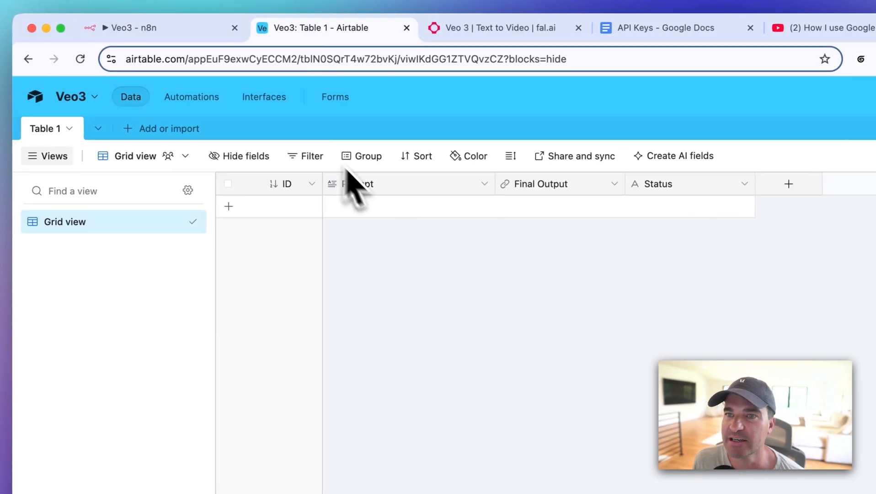
pyautogui.click(93, 32)
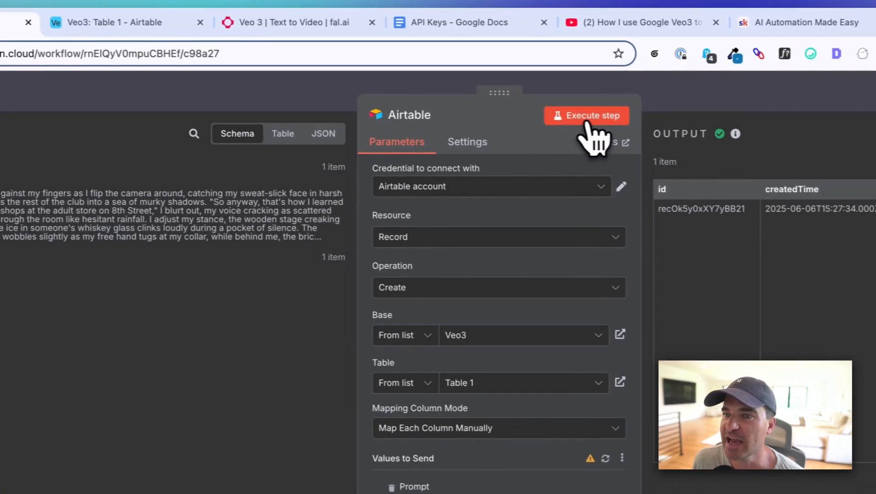
pyautogui.click(777, 122)
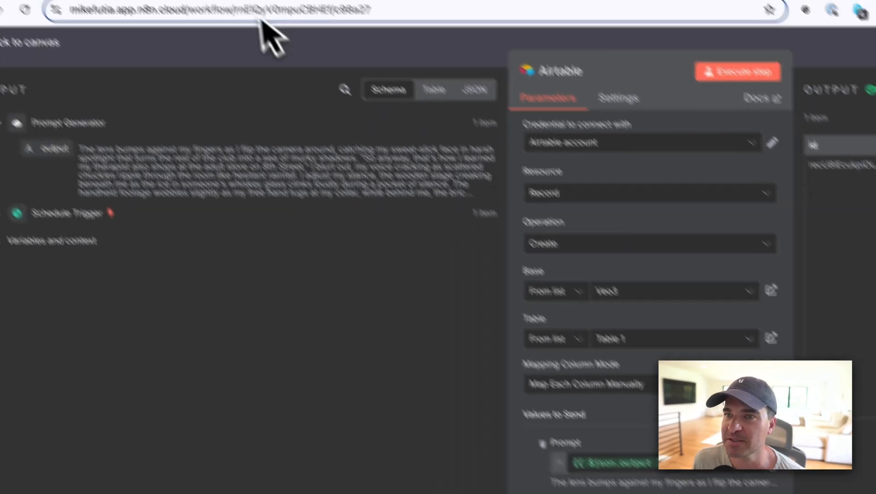
# Compare the new record's Prompt and Status cells in Airtable with the values mapped in the n8n node
pyautogui.click(293, 25)
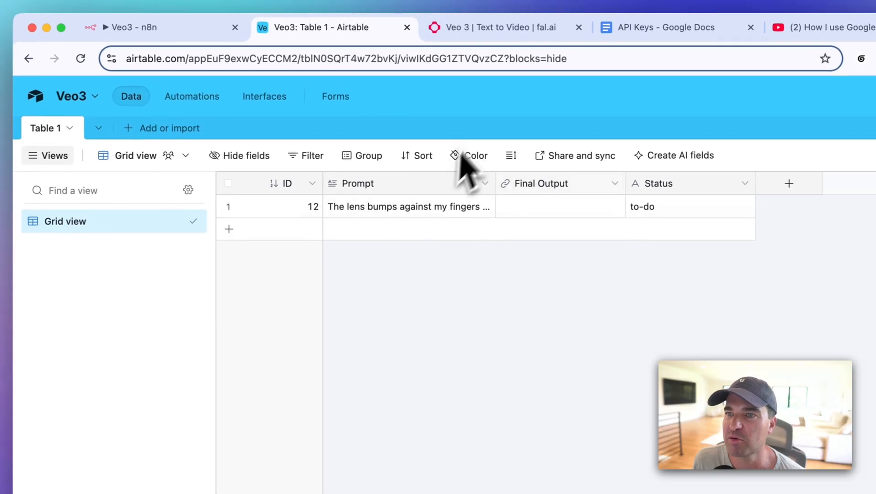
pyautogui.click(425, 207)
pyautogui.click(183, 29)
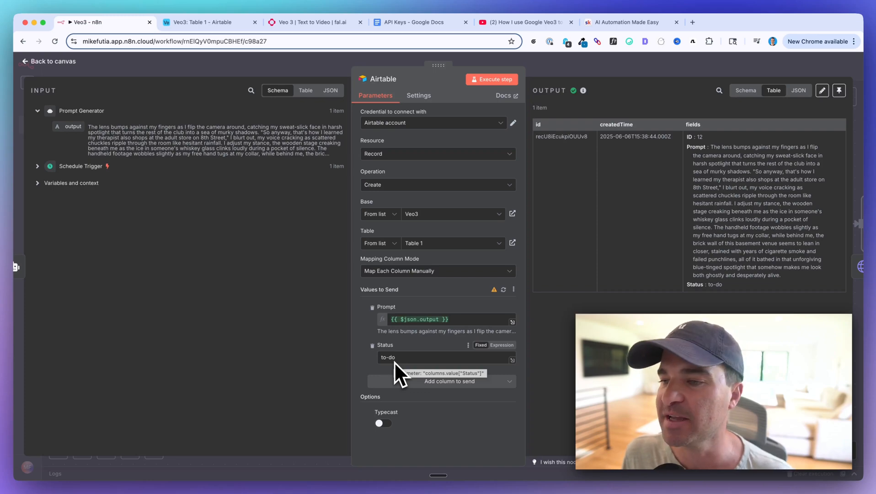
pyautogui.click(187, 22)
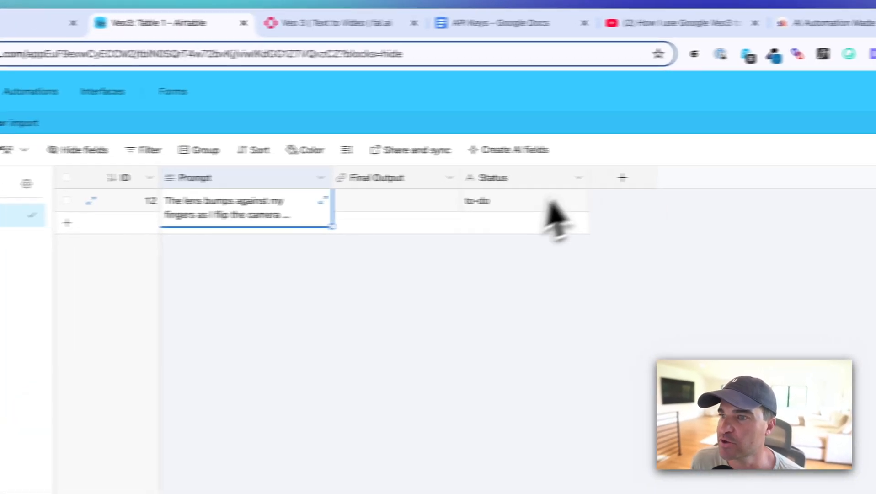
pyautogui.click(533, 204)
pyautogui.click(429, 252)
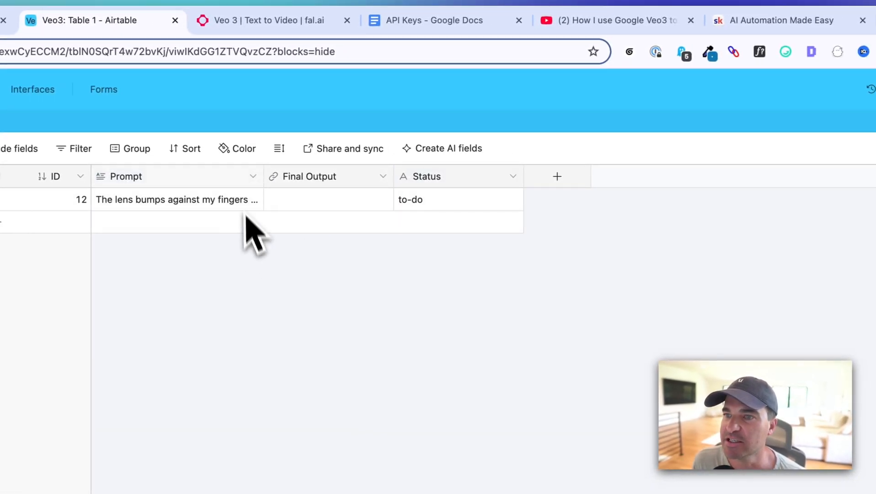
# Set the Airtable grid's row height to Extra Tall and expand the record's Prompt cell
pyautogui.click(185, 148)
pyautogui.click(278, 148)
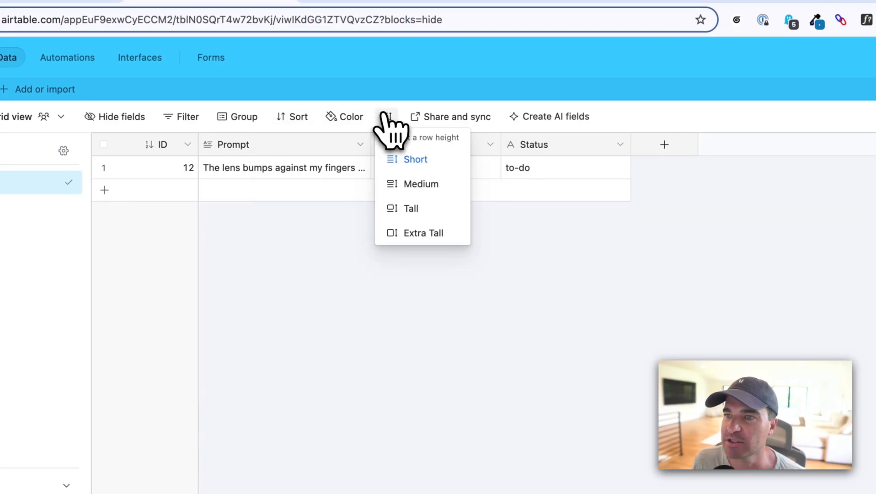
pyautogui.click(417, 234)
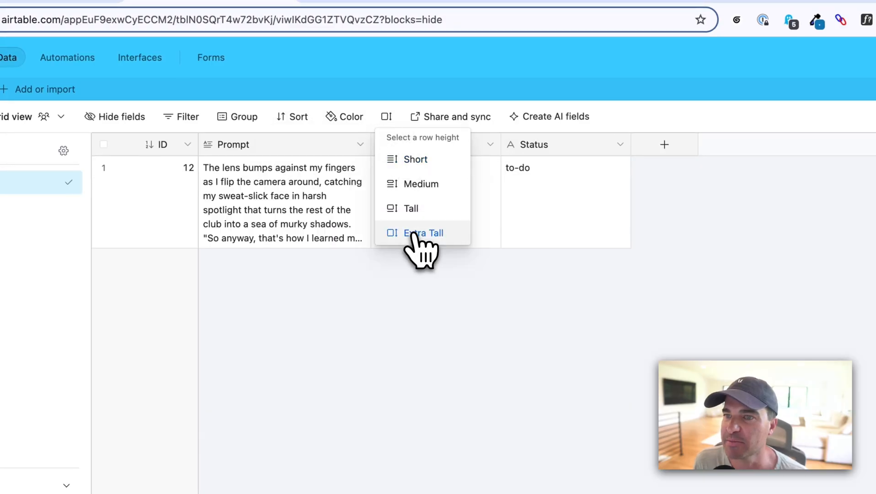
pyautogui.click(301, 207)
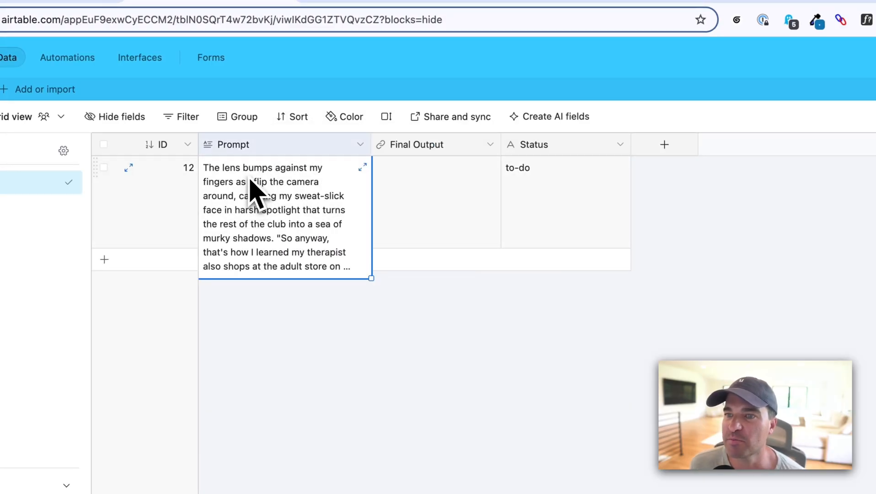
pyautogui.click(363, 166)
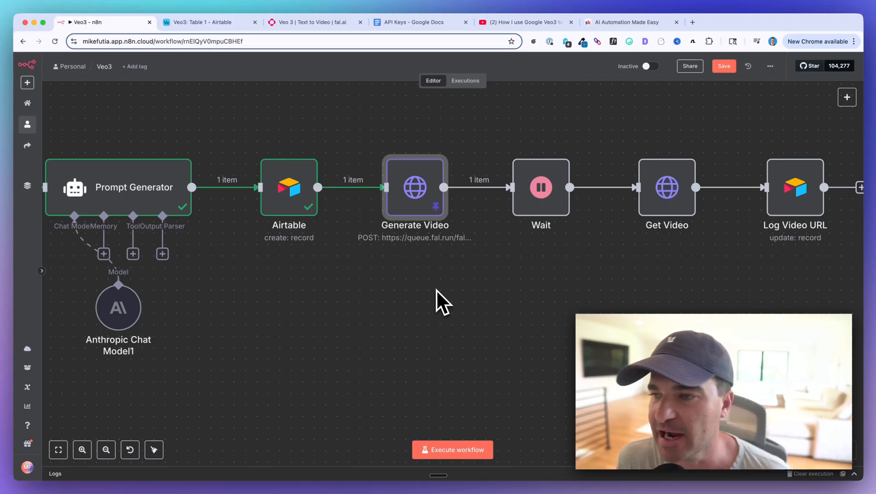
# Open the Generate Video node in n8n and review its request method, URL, authentication and body parameters
pyautogui.scroll(1, 368, 242)
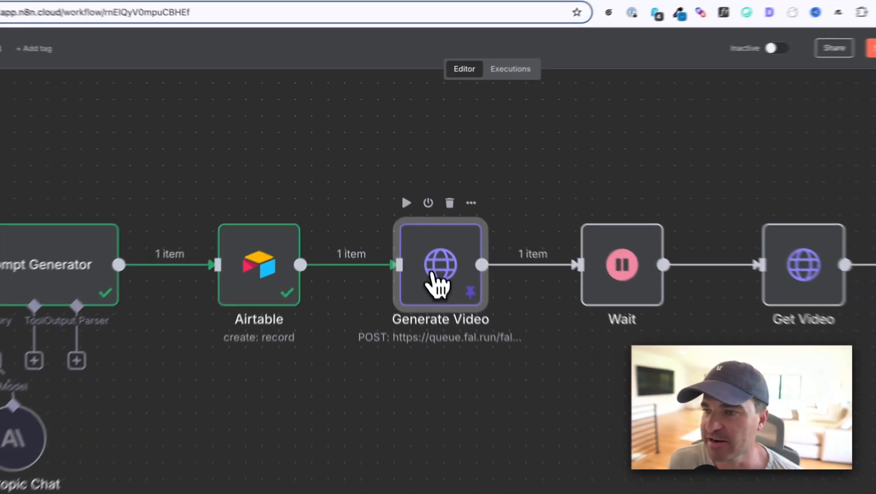
pyautogui.doubleClick(413, 223)
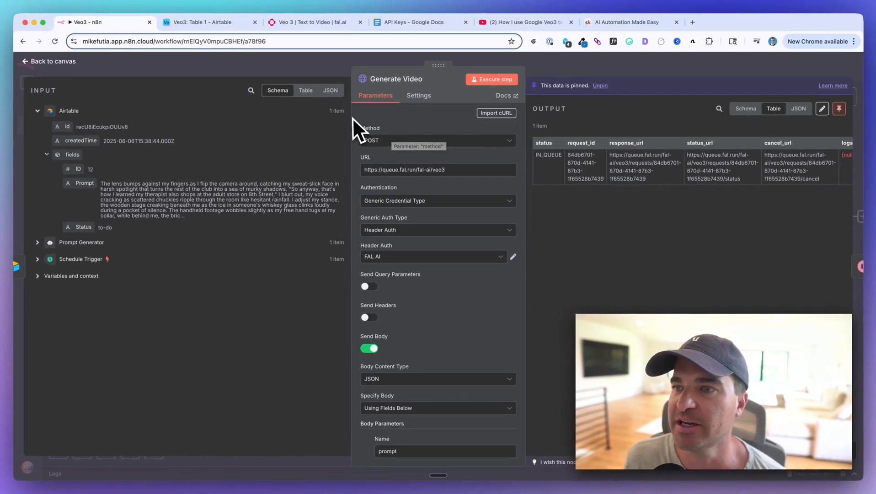
pyautogui.scroll(-1, 362, 145)
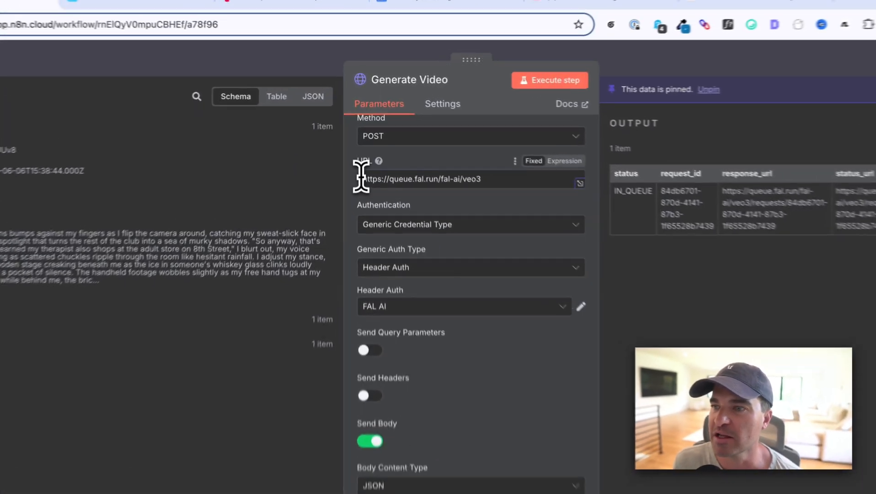
pyautogui.moveTo(365, 145); pyautogui.dragTo(430, 145)
pyautogui.moveTo(469, 187); pyautogui.dragTo(483, 185)
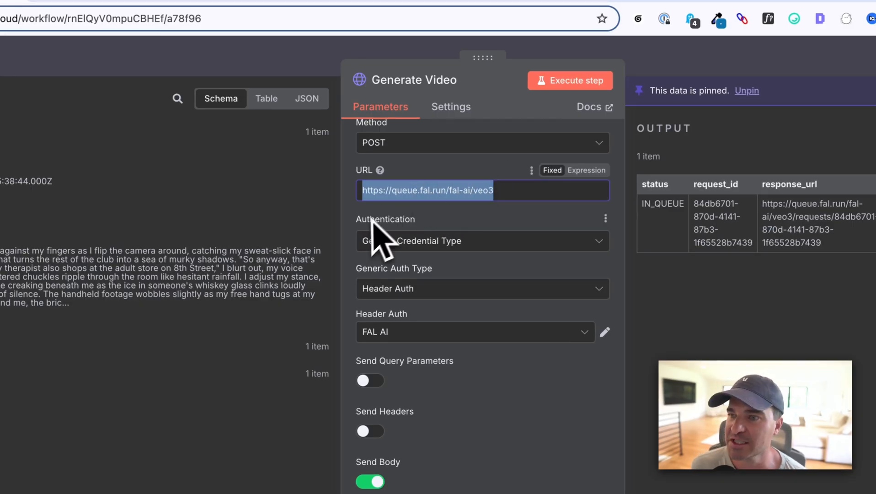
pyautogui.click(351, 237)
pyautogui.scroll(-1, 351, 236)
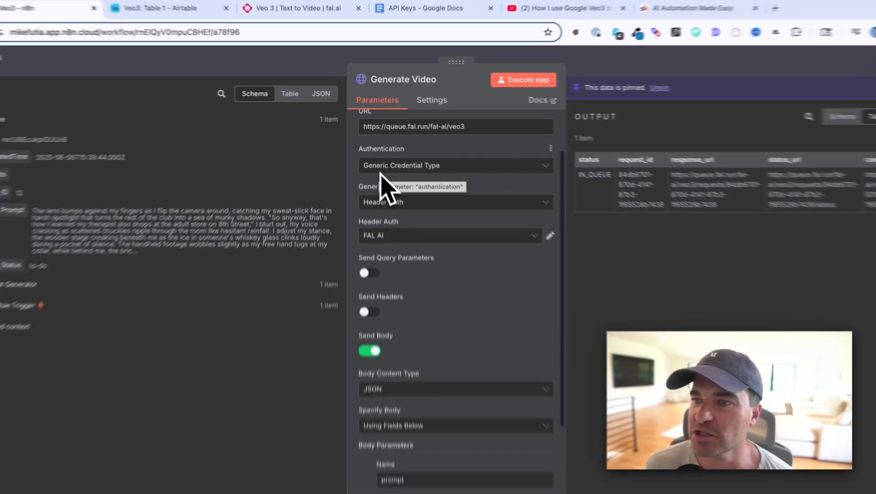
pyautogui.scroll(-2, 396, 206)
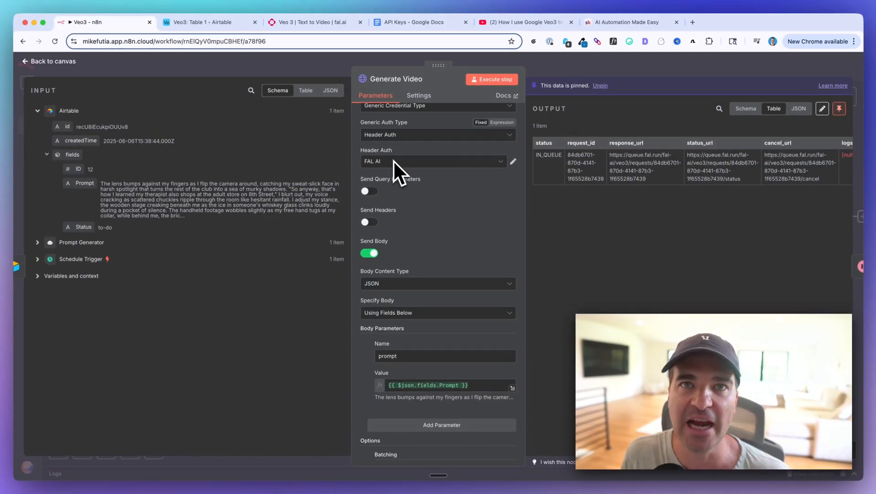
# Inspect the FAL AI header auth credential, check the Veo 3 model page on fal.ai, and close the credential in n8n
pyautogui.click(513, 161)
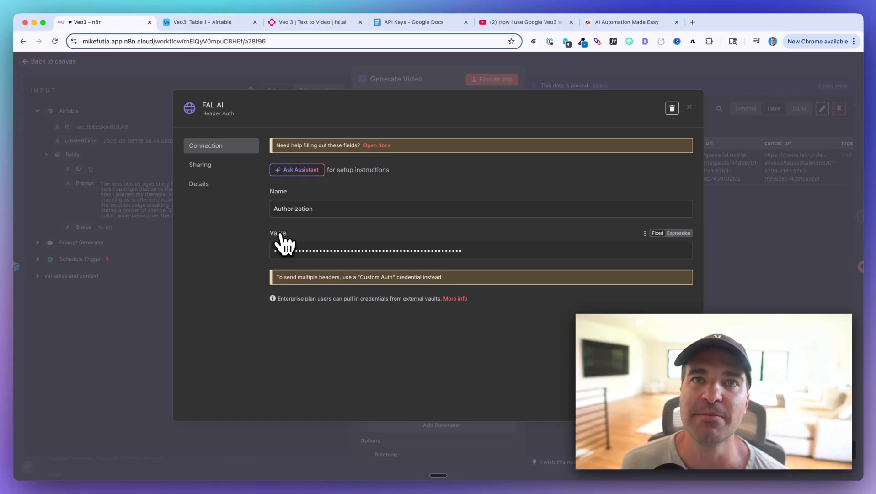
pyautogui.click(312, 22)
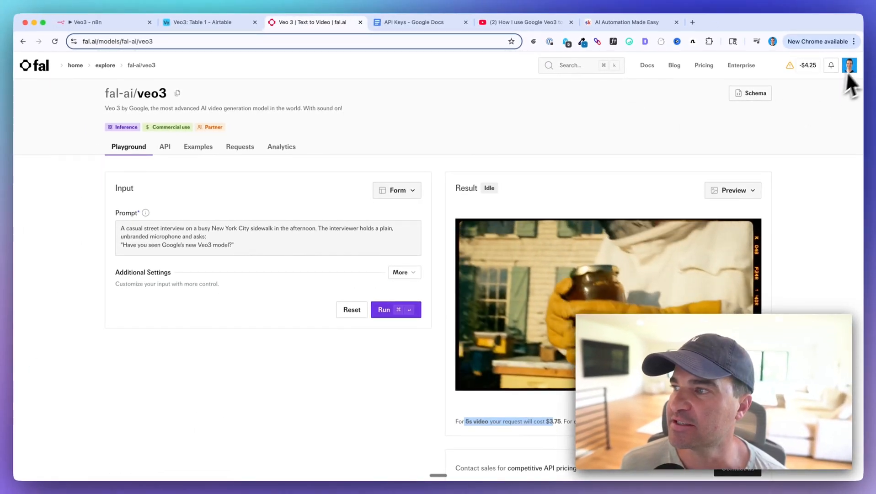
pyautogui.click(88, 22)
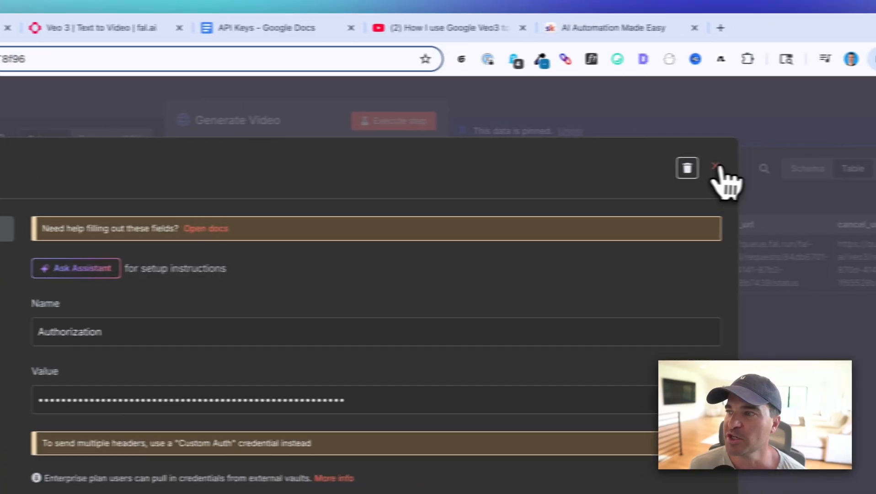
pyautogui.click(714, 166)
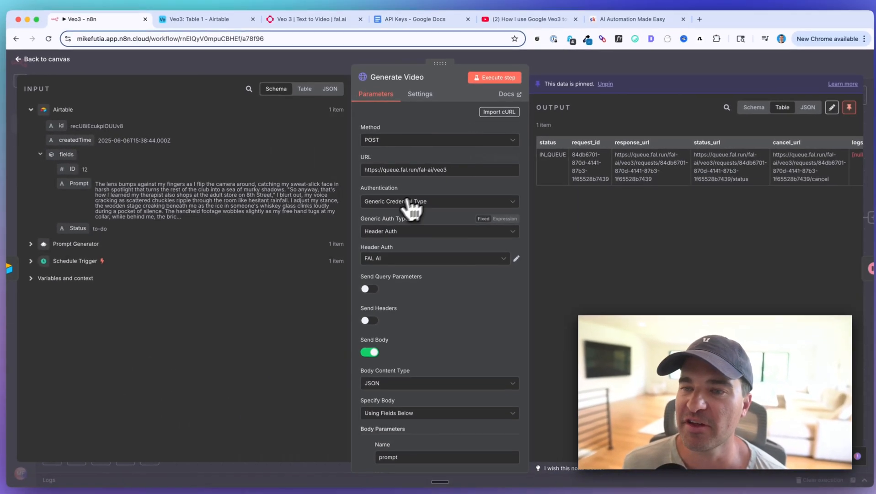
# Review the Generate Video node's JSON body, prompt parameter and batching settings, and check which further options can be added
pyautogui.scroll(-5, 411, 208)
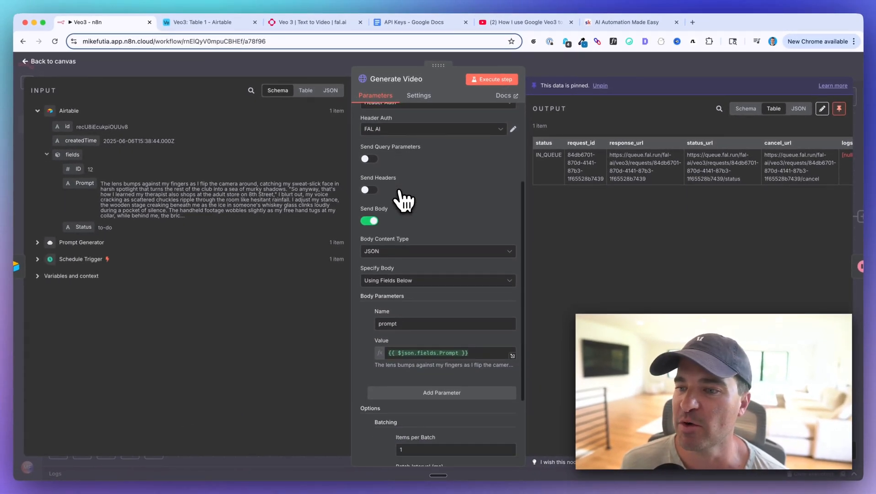
pyautogui.scroll(3, 405, 200)
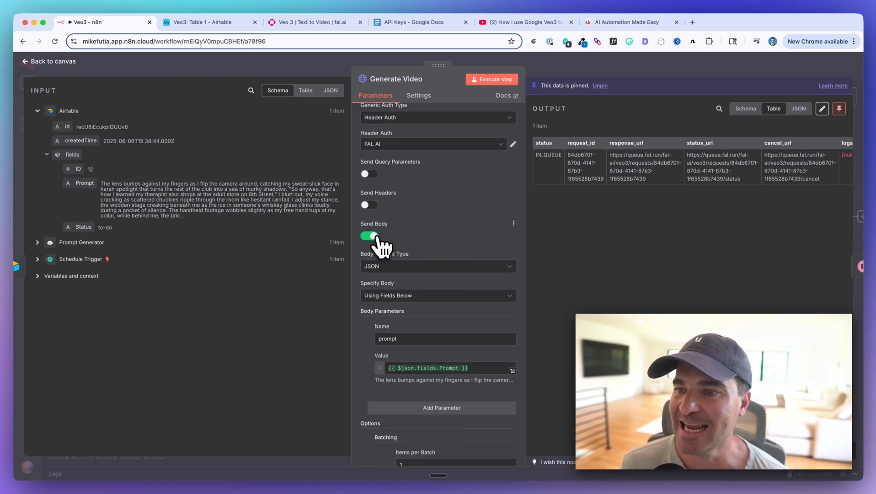
pyautogui.scroll(-3, 379, 244)
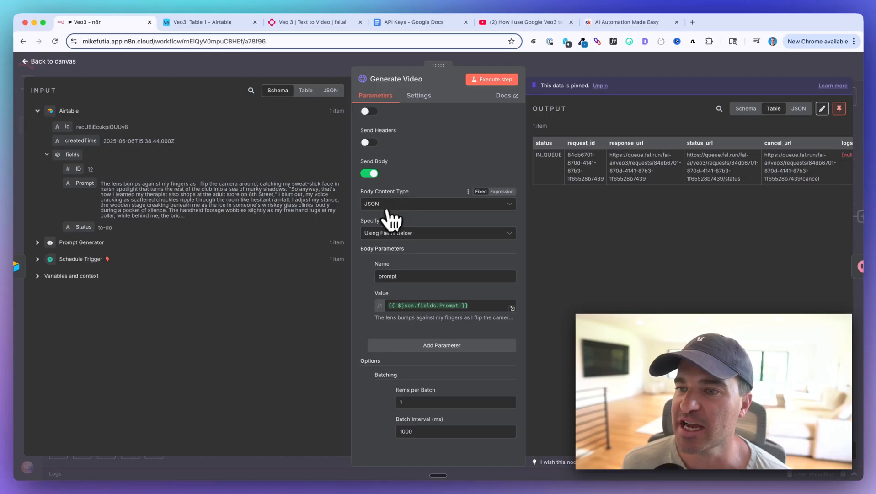
pyautogui.scroll(-2, 388, 220)
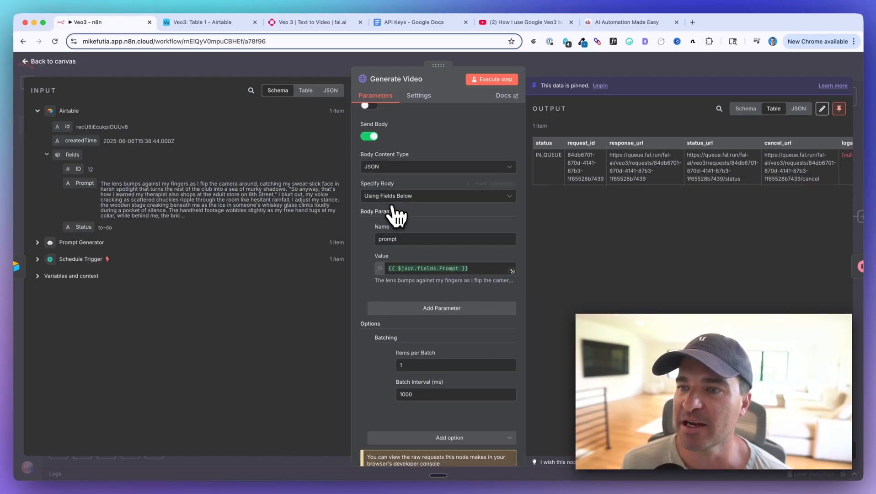
pyautogui.scroll(-1, 369, 266)
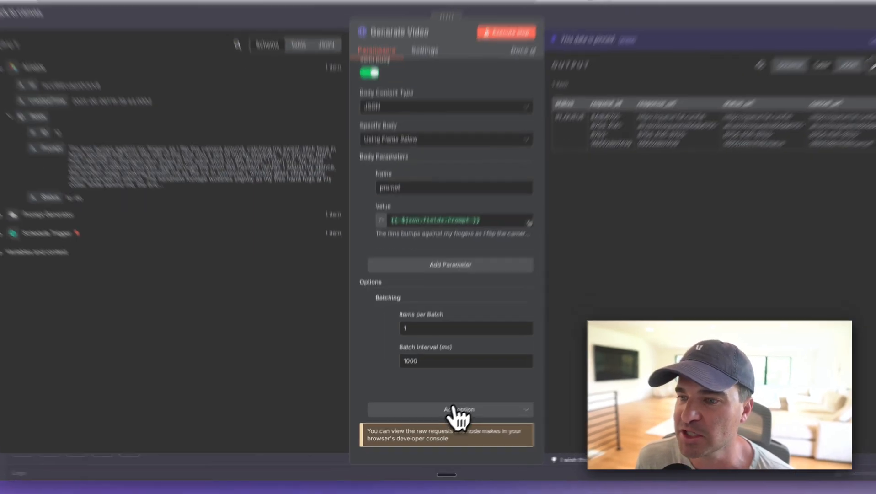
pyautogui.click(447, 416)
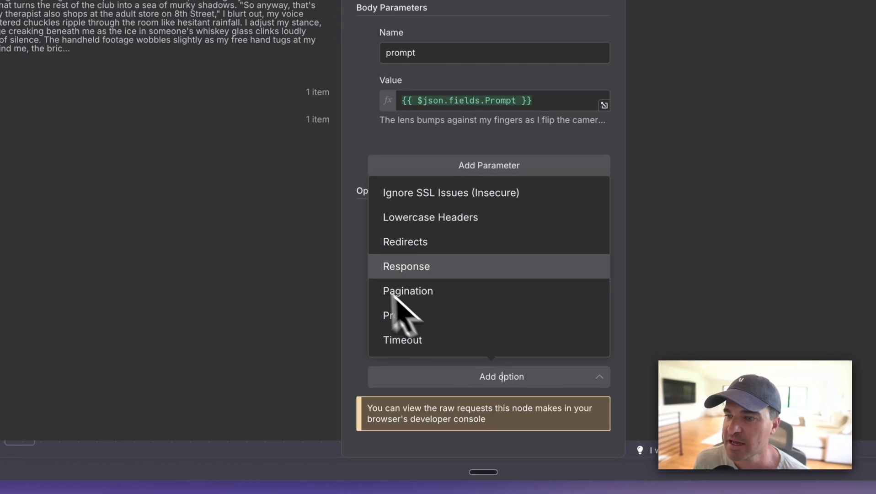
pyautogui.click(359, 271)
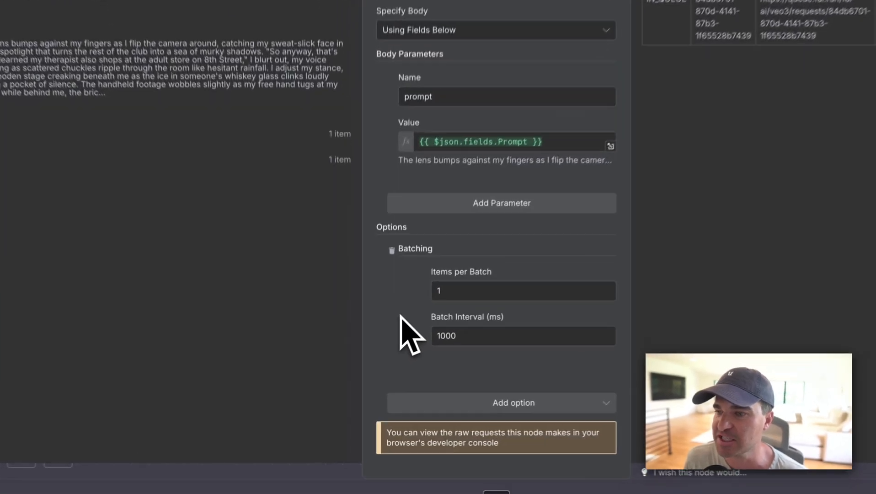
# Recheck the Generate Video node's request settings and look through all columns of its output table
pyautogui.scroll(5, 384, 329)
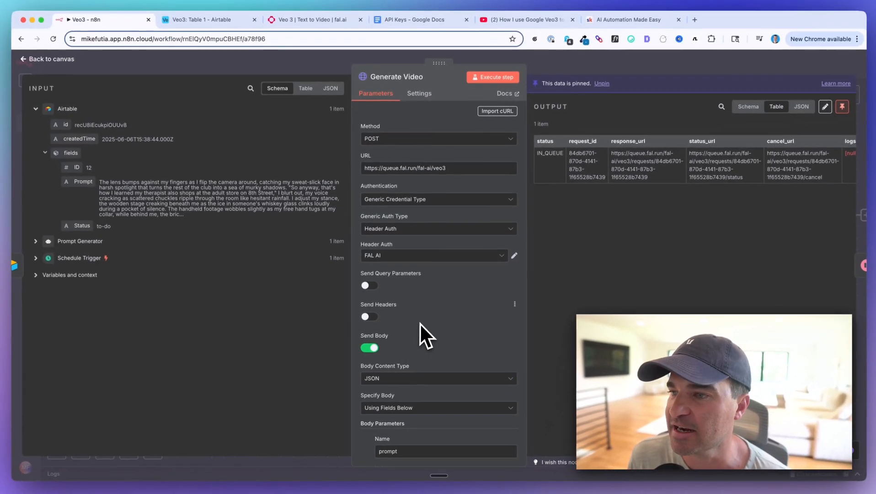
pyautogui.scroll(-2, 420, 323)
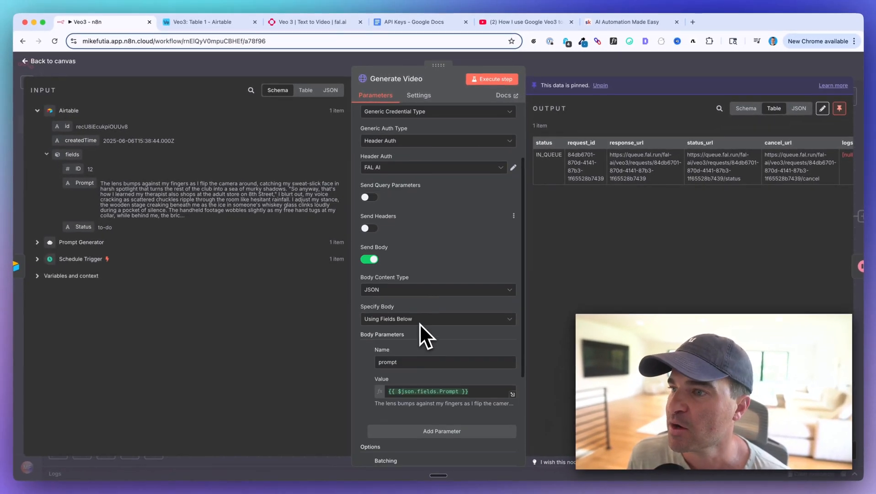
pyautogui.scroll(3, 419, 323)
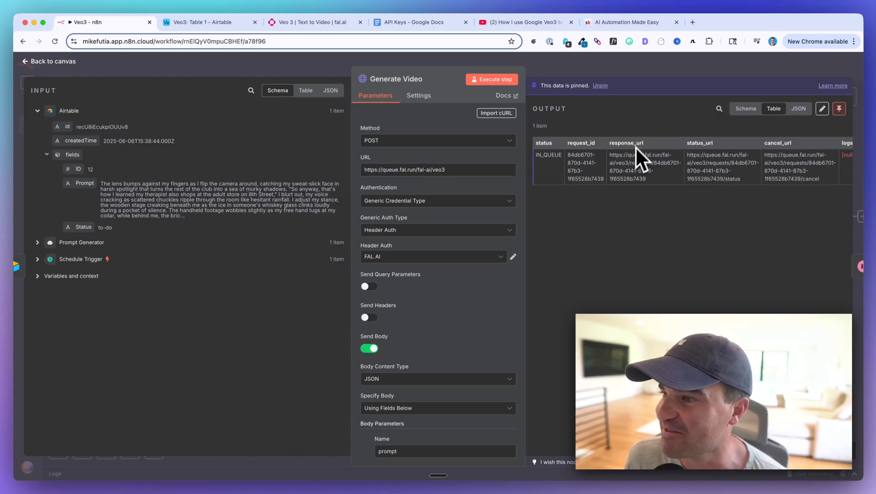
pyautogui.hscroll(3, 634, 169)
pyautogui.hscroll(-3, 634, 174)
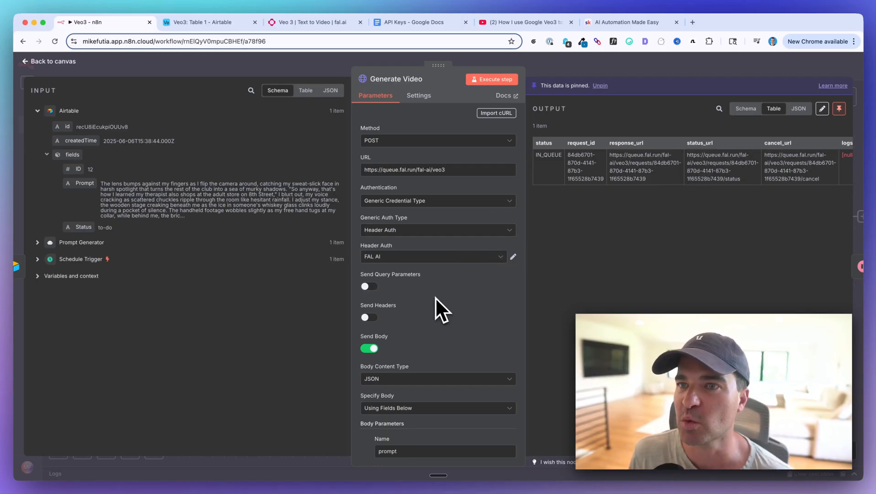
# Switch to fal.ai, open the dashboard home and look over the Recently Used Apps section
pyautogui.click(308, 22)
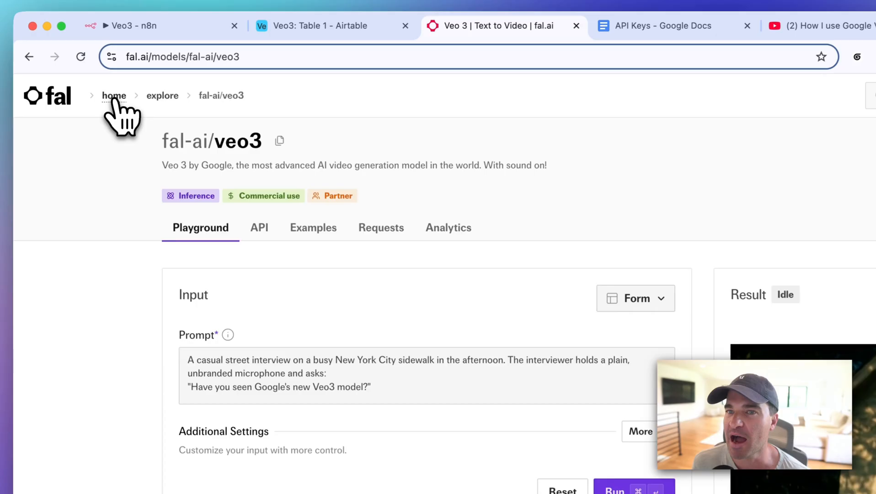
pyautogui.click(76, 65)
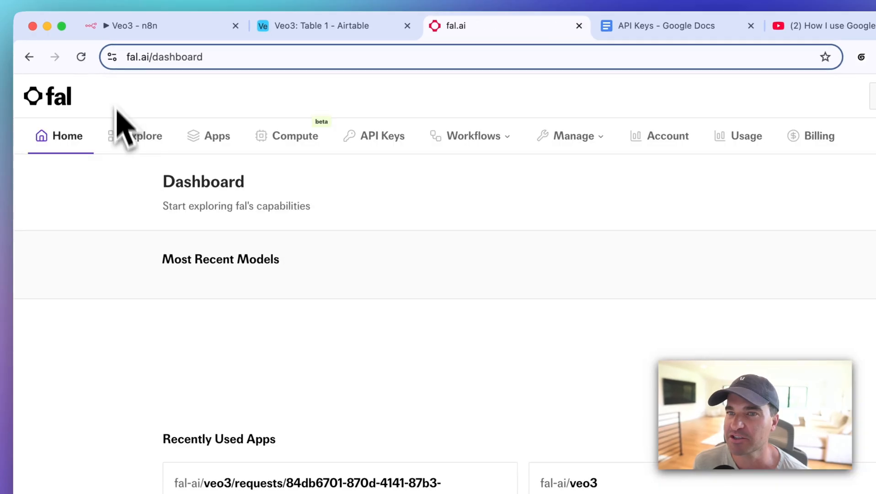
pyautogui.scroll(-5, 320, 259)
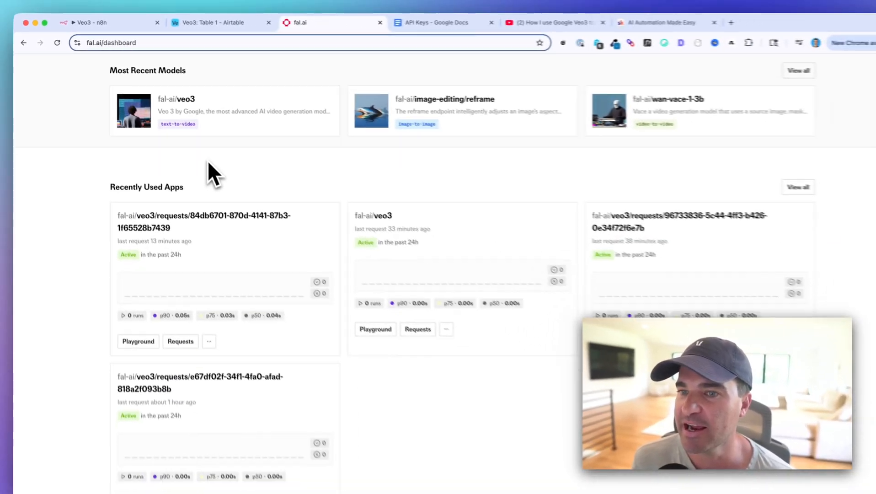
pyautogui.scroll(4, 208, 162)
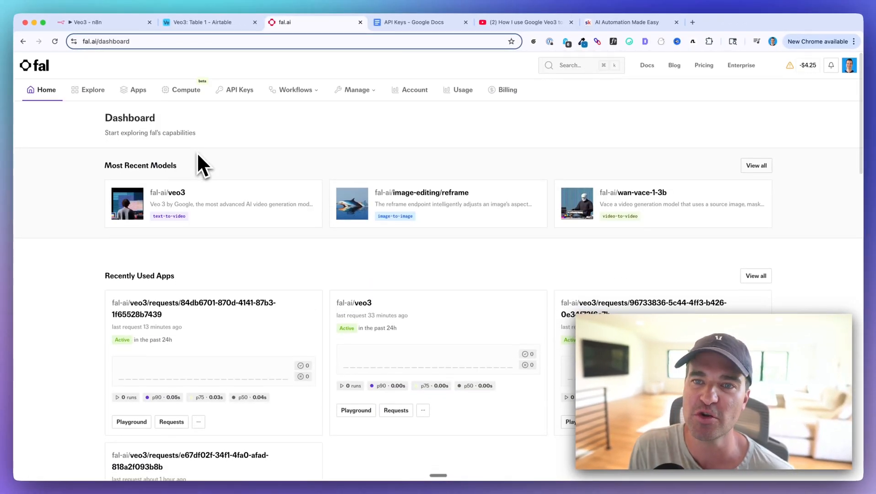
pyautogui.scroll(-3, 198, 155)
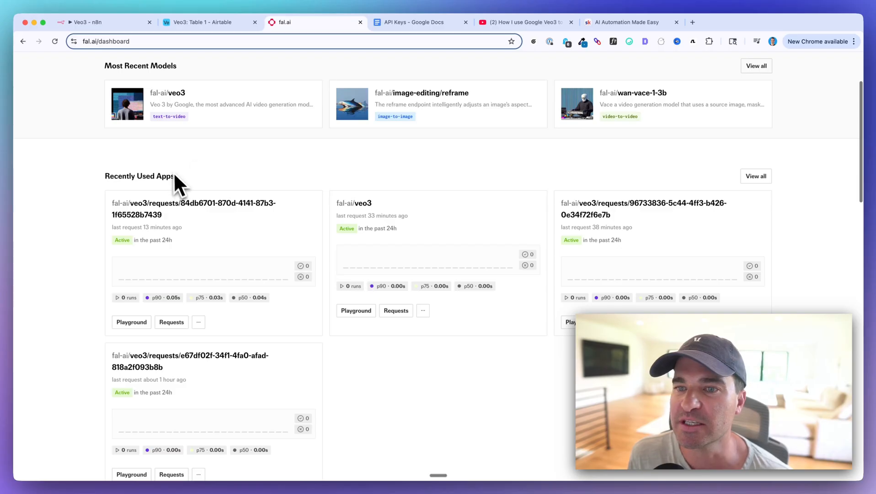
pyautogui.moveTo(113, 179); pyautogui.dragTo(201, 180)
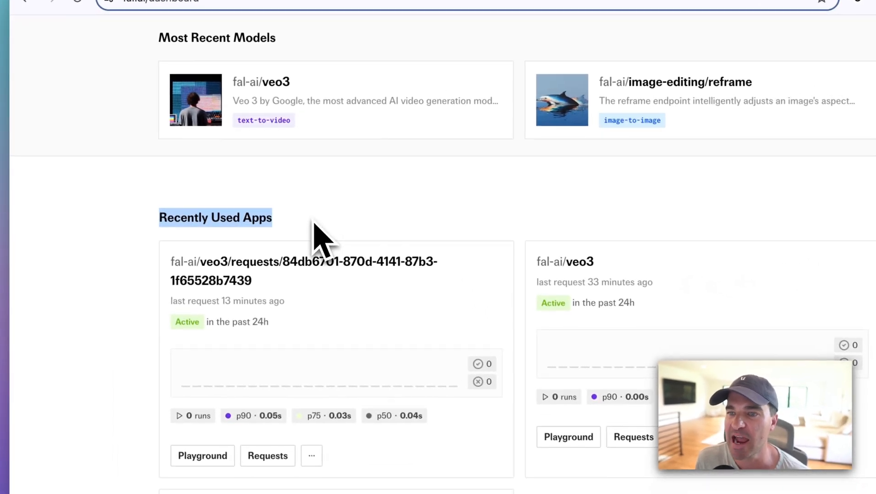
# Open the fal-ai/veo3 model from the recently used apps and view its request history
pyautogui.click(575, 263)
pyautogui.scroll(4, 576, 279)
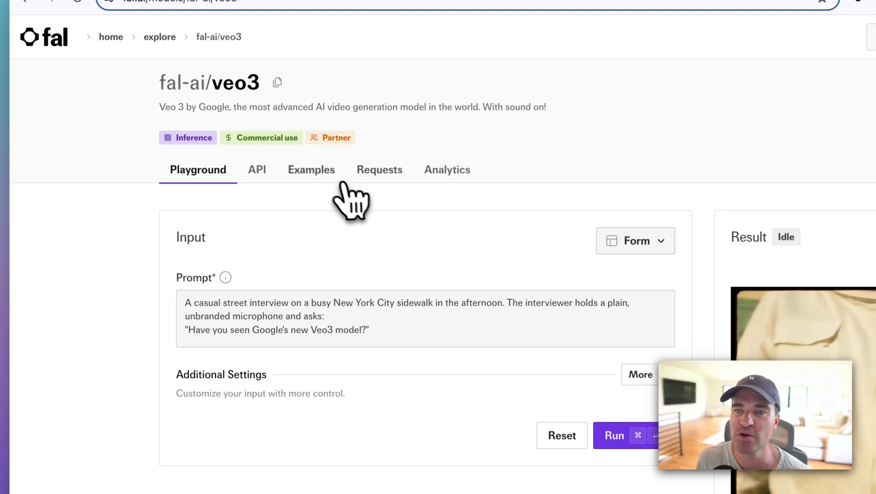
pyautogui.click(386, 172)
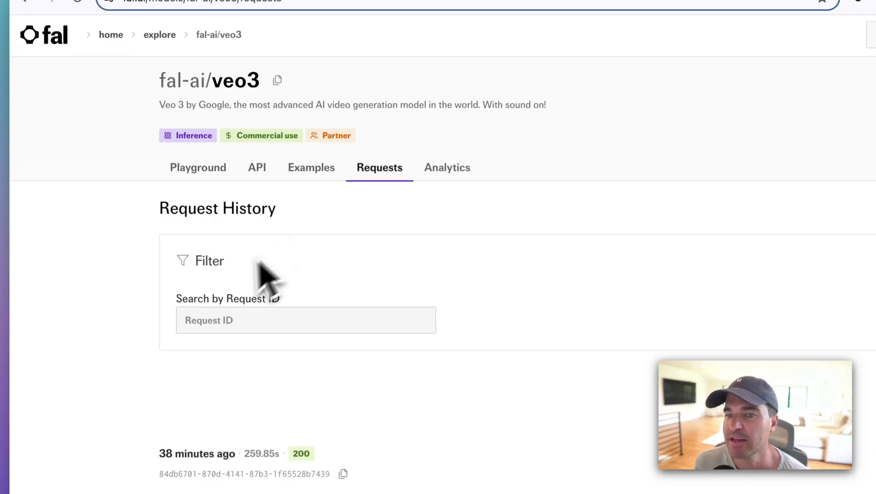
pyautogui.scroll(-2, 247, 279)
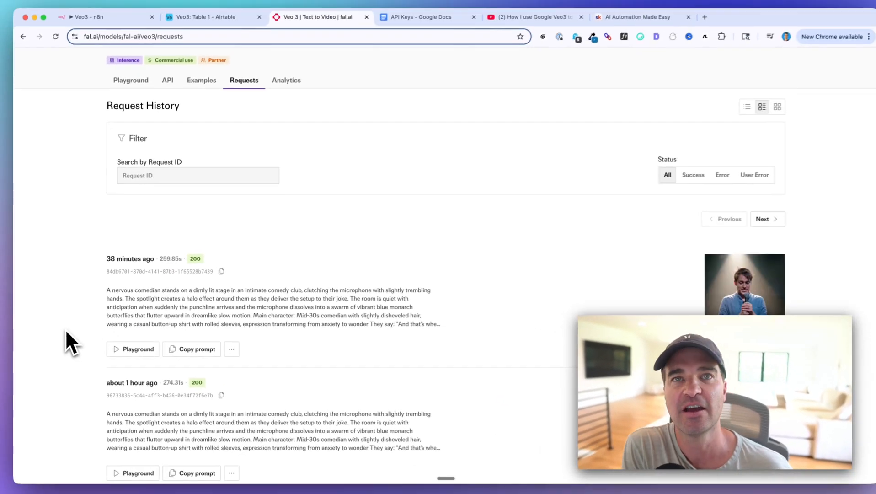
pyautogui.scroll(-10, 64, 330)
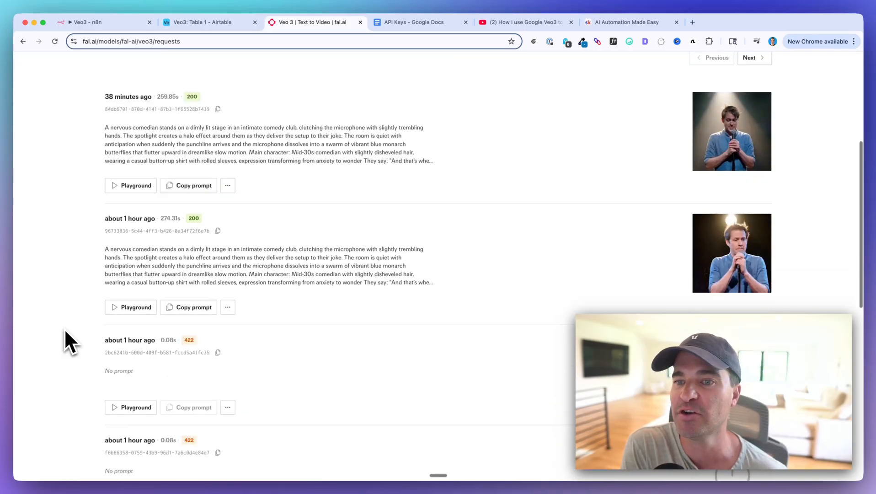
# Compare the status codes and run durations of the recent veo3 requests in the request history
pyautogui.scroll(2, 66, 330)
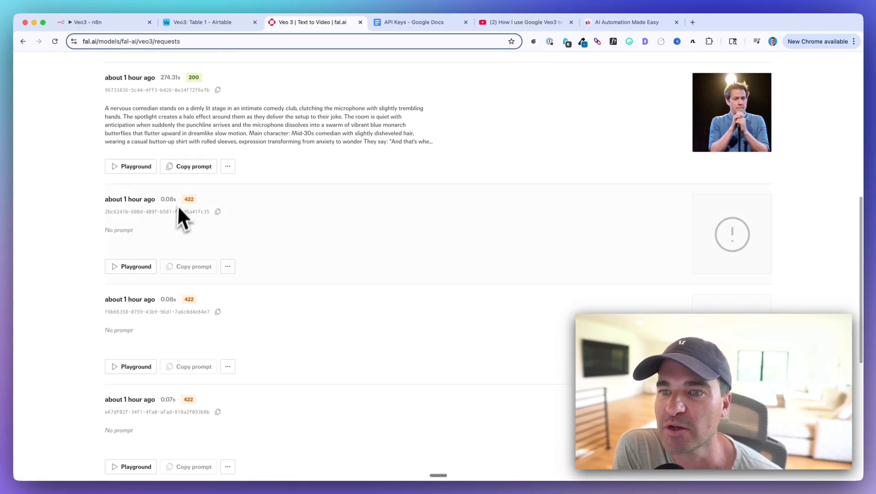
pyautogui.scroll(1, 190, 277)
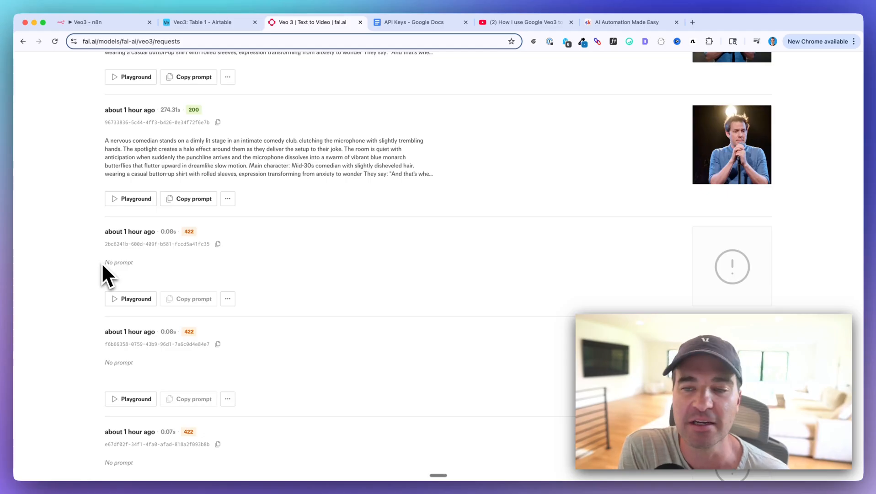
pyautogui.scroll(6, 102, 262)
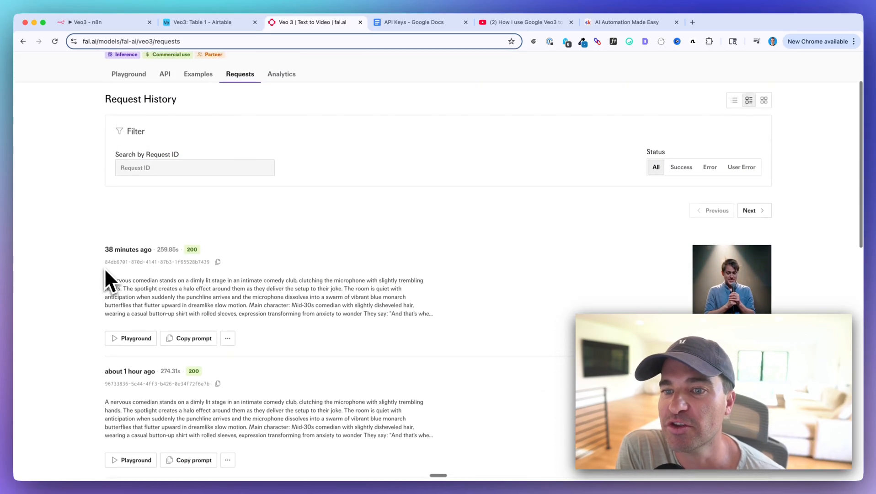
pyautogui.scroll(-1, 104, 279)
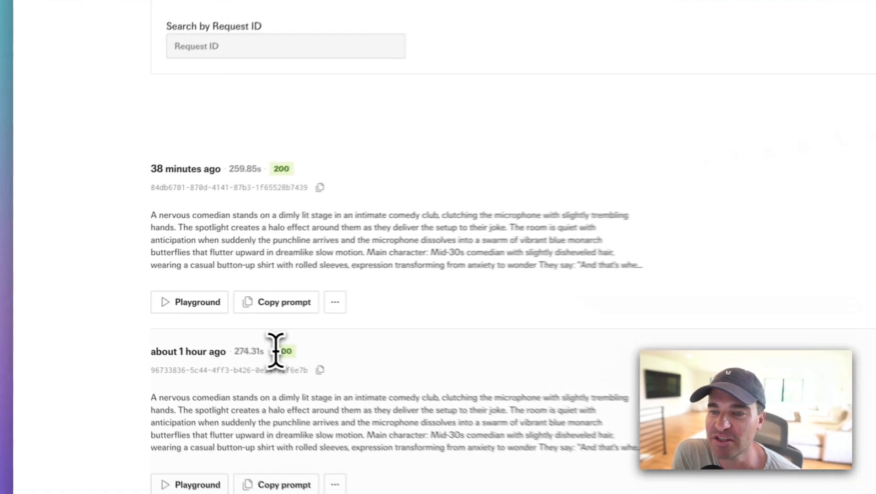
pyautogui.moveTo(189, 324); pyautogui.dragTo(205, 324)
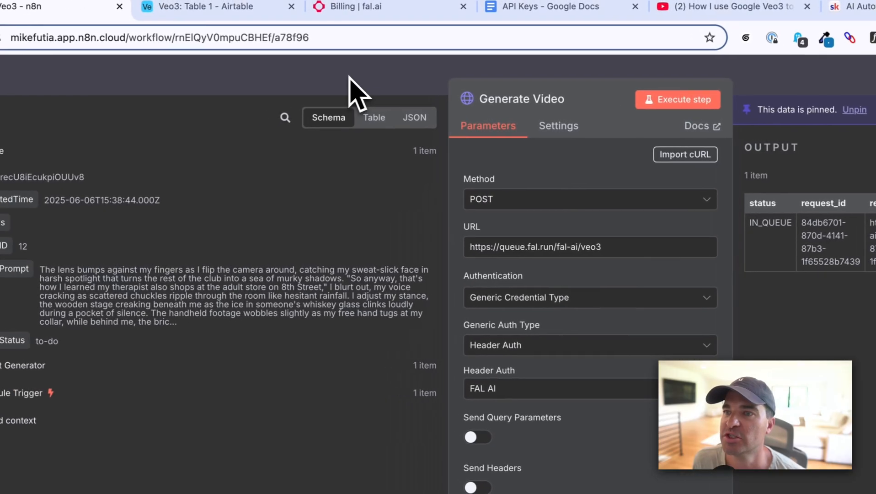
# Close the Generate Video node in n8n and set the Wait node to 7 minutes
pyautogui.click(332, 87)
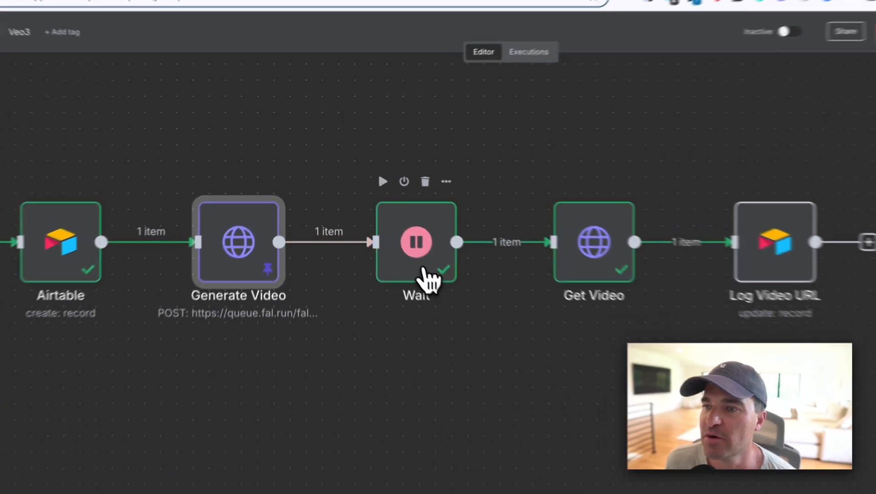
pyautogui.doubleClick(387, 233)
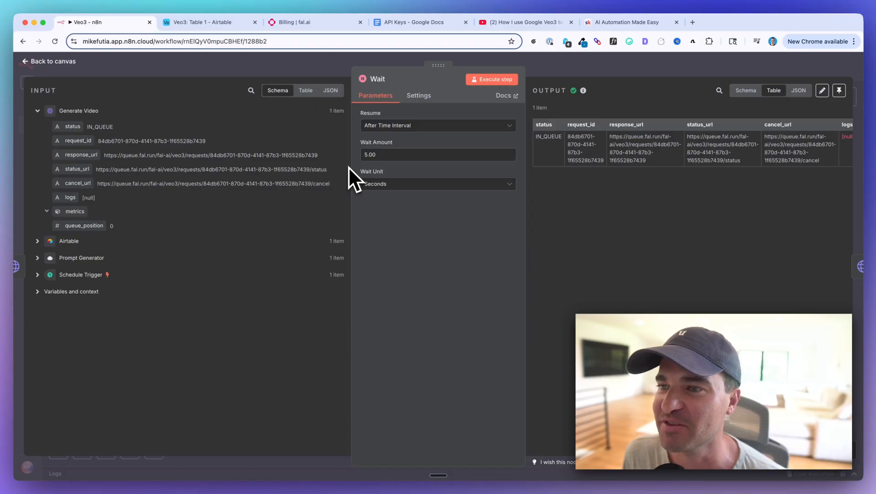
pyautogui.click(376, 184)
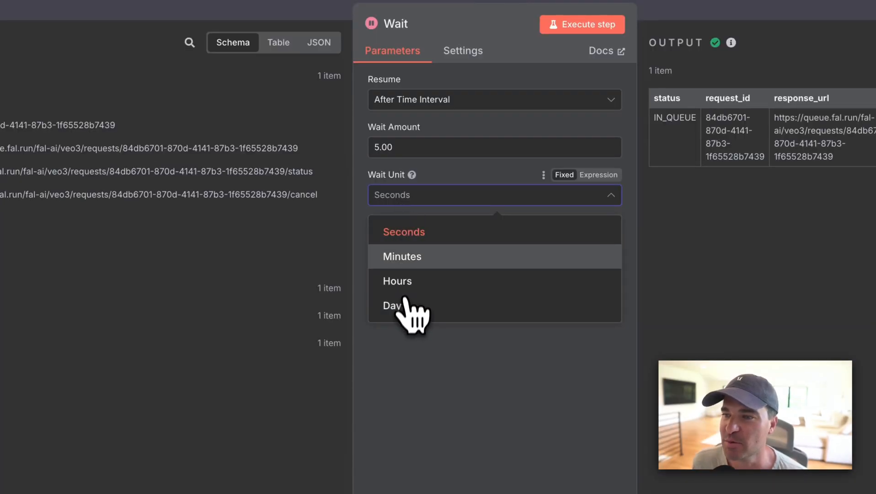
pyautogui.click(403, 256)
pyautogui.doubleClick(383, 147)
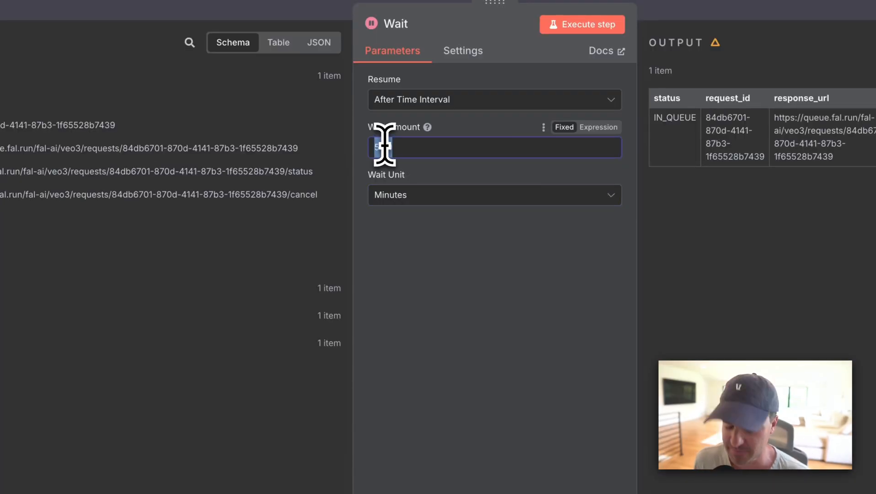
pyautogui.write('7')
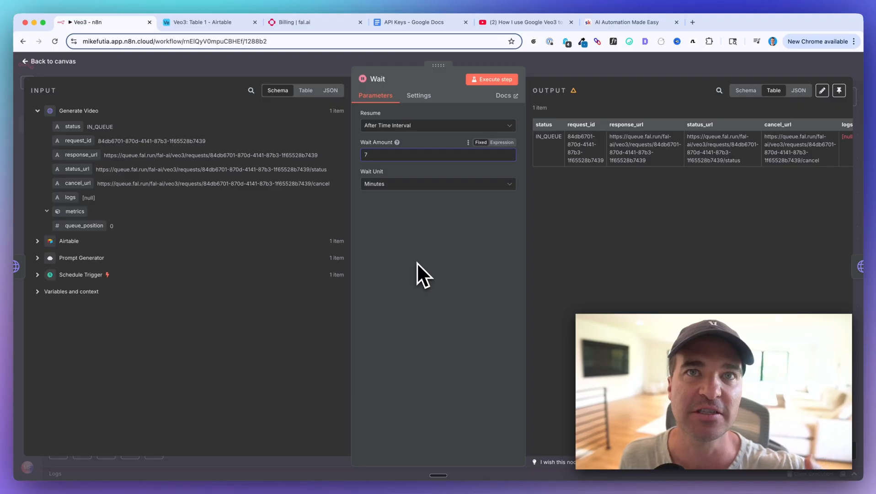
pyautogui.press('Escape')
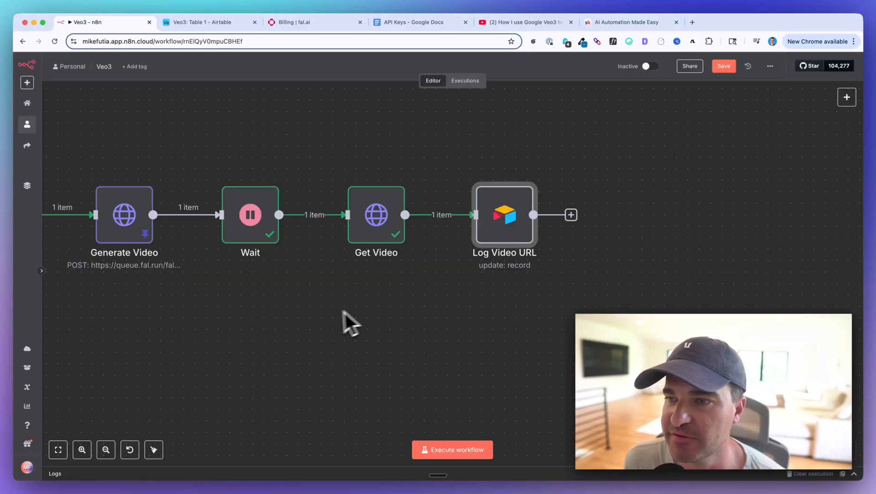
# Open the Get Video node and inspect its URL expression in the expanded expression editor
pyautogui.hscroll(-4, 336, 322)
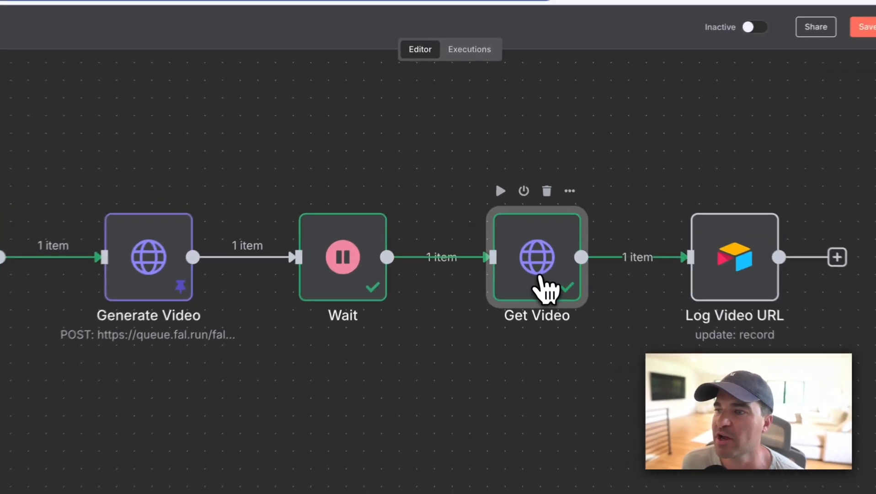
pyautogui.doubleClick(511, 232)
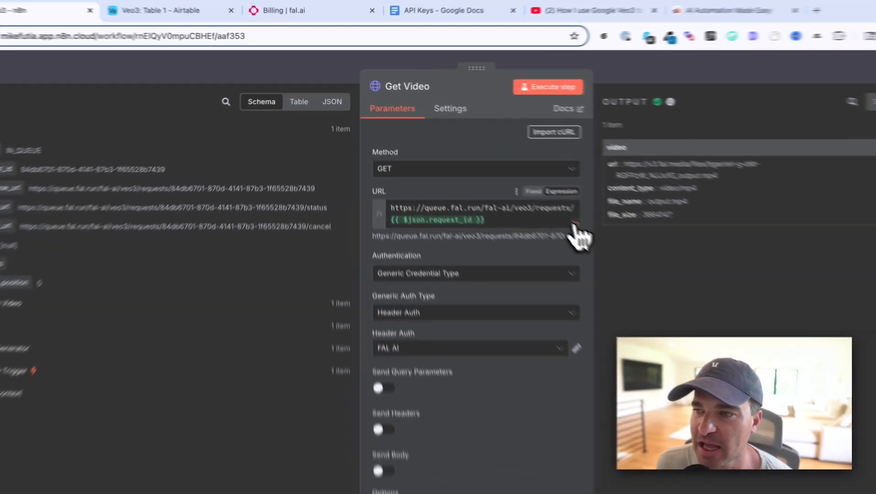
pyautogui.click(512, 182)
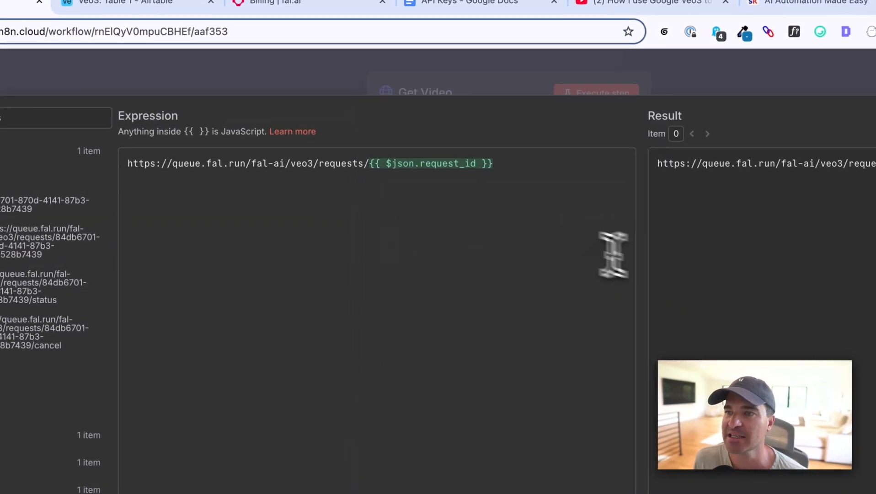
pyautogui.moveTo(145, 168); pyautogui.dragTo(281, 164)
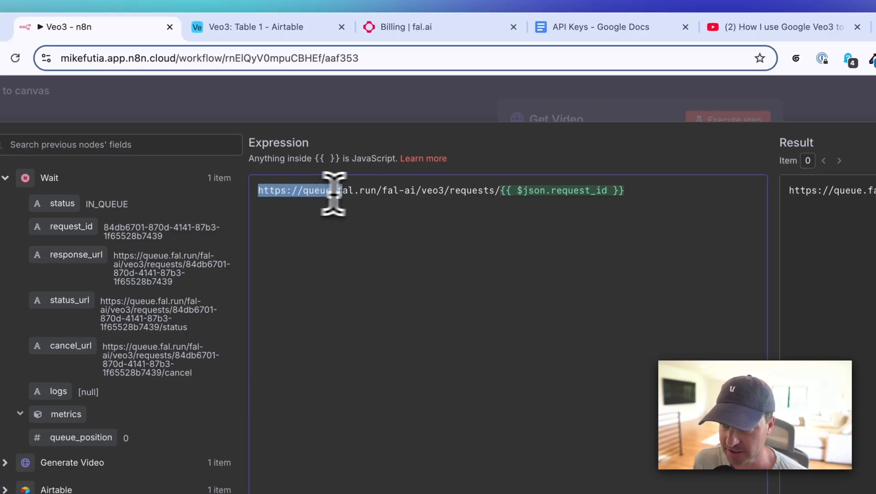
pyautogui.moveTo(394, 188); pyautogui.dragTo(498, 191)
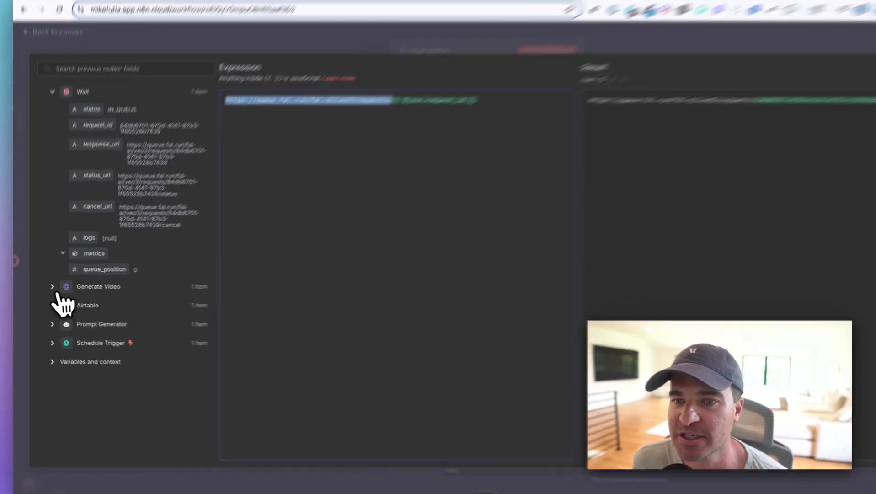
# Expand the Generate Video fields, compare their request_id with the ID in the resolved URL, and close the expression editor
pyautogui.click(70, 289)
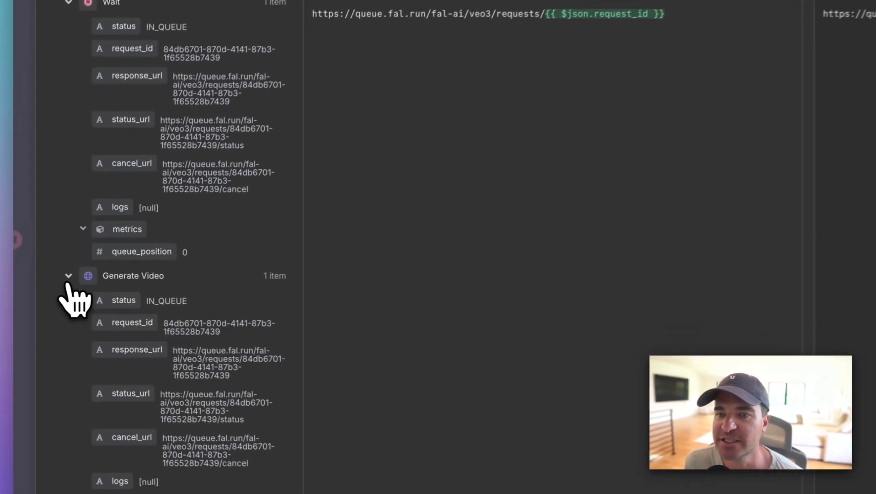
pyautogui.scroll(-3, 114, 279)
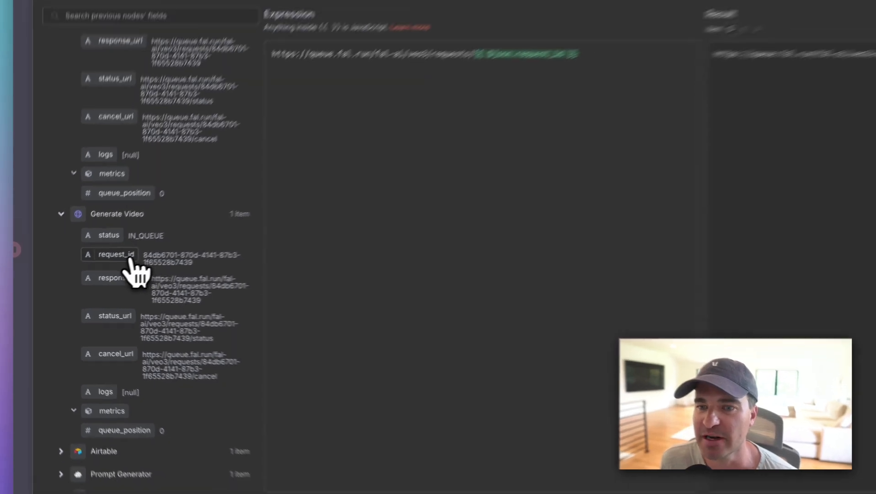
pyautogui.scroll(2, 130, 265)
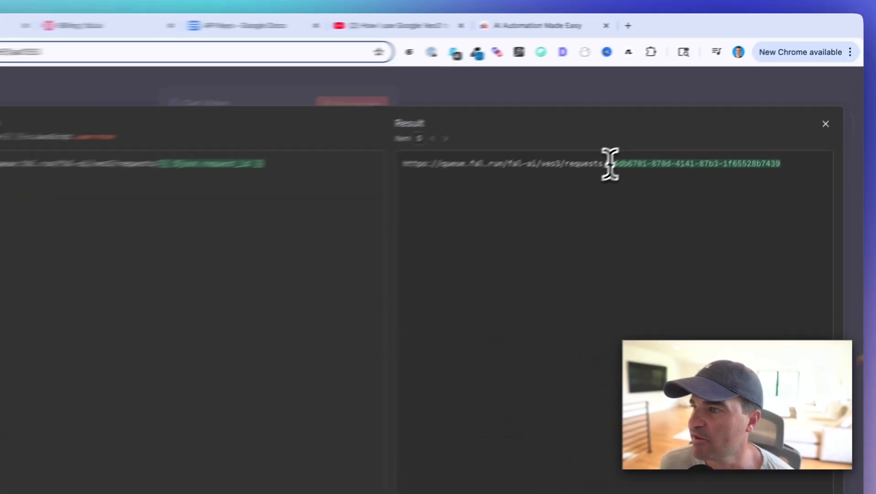
pyautogui.moveTo(682, 122); pyautogui.dragTo(806, 123)
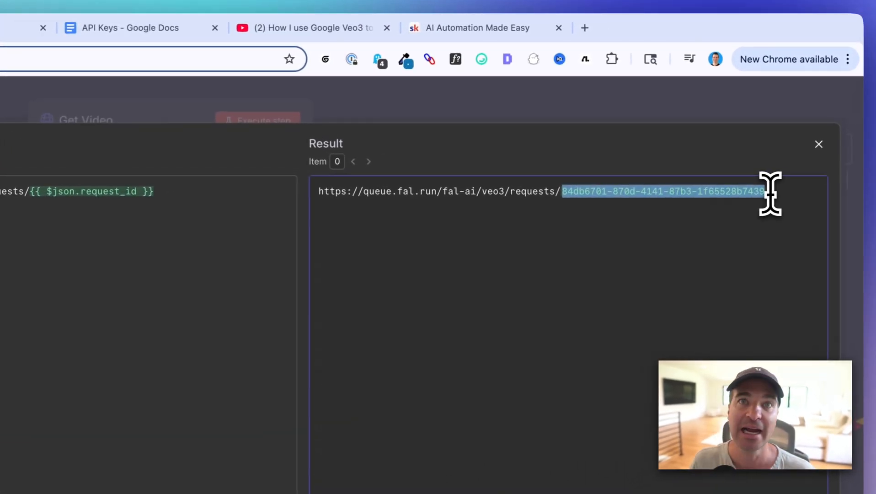
pyautogui.moveTo(771, 194); pyautogui.dragTo(646, 156)
pyautogui.click(408, 98)
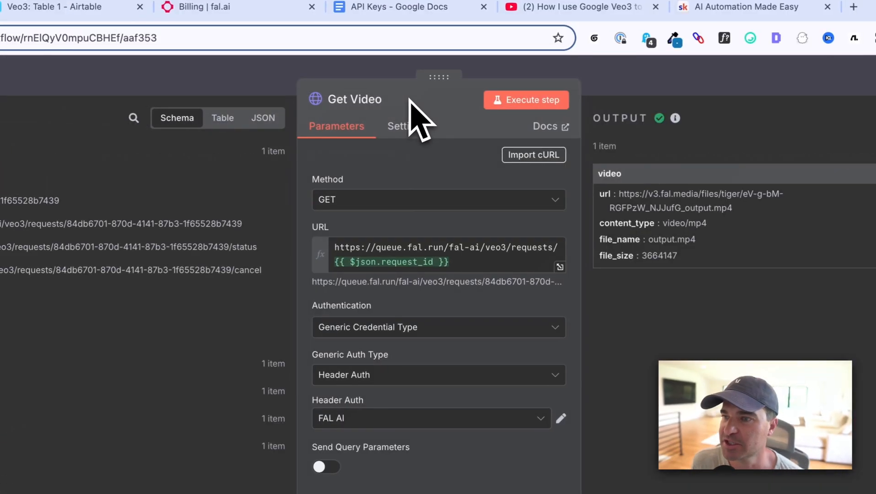
# Review the Get Video node's authentication, query, header, body and batching settings
pyautogui.scroll(-2, 408, 198)
pyautogui.scroll(-1, 407, 199)
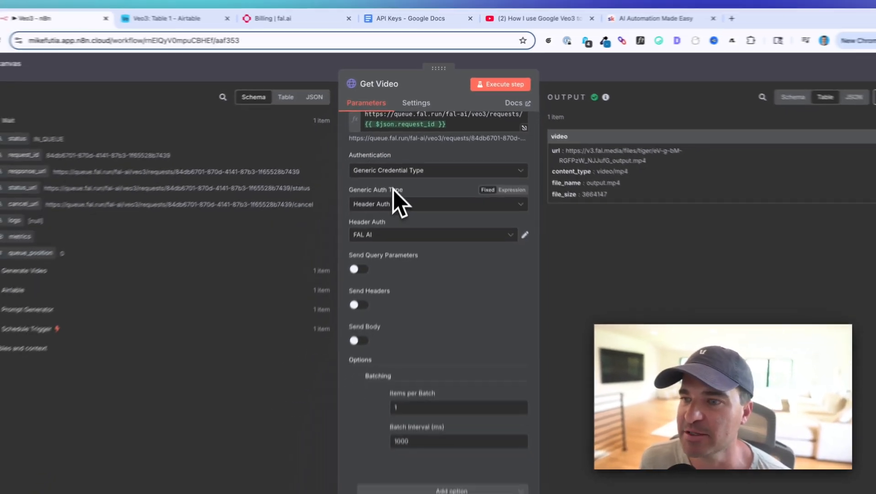
pyautogui.scroll(-1, 402, 203)
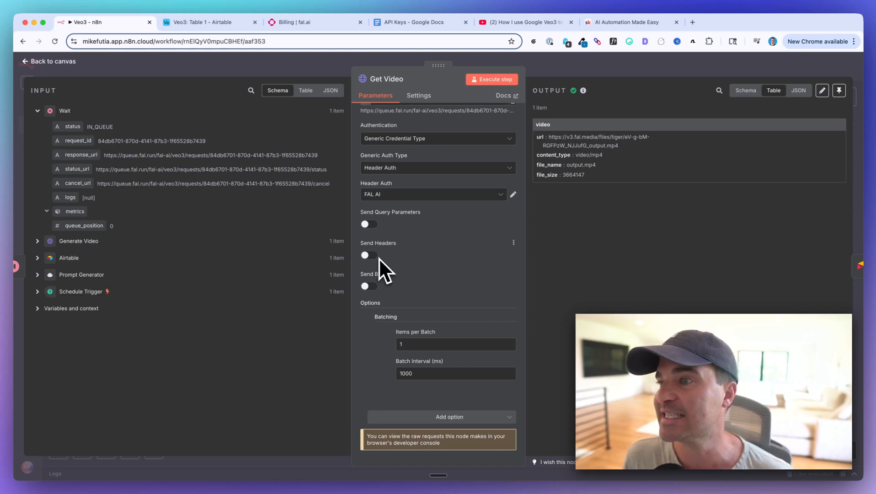
pyautogui.scroll(3, 493, 172)
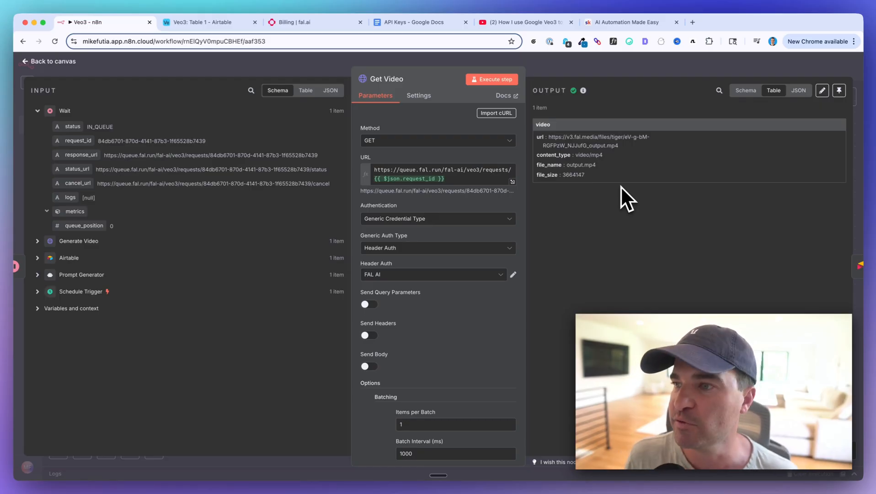
# Open the video URL from the Get Video output in a new tab, play the clip and return to n8n
pyautogui.tripleClick(550, 141)
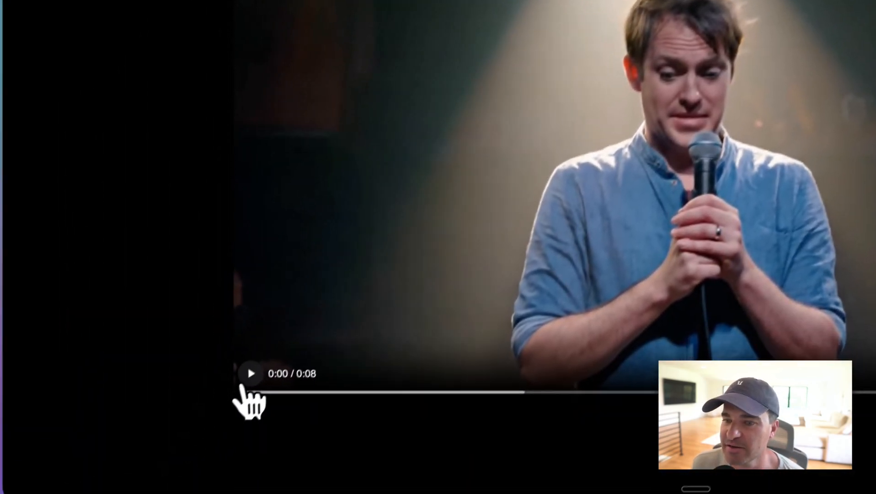
pyautogui.click(250, 372)
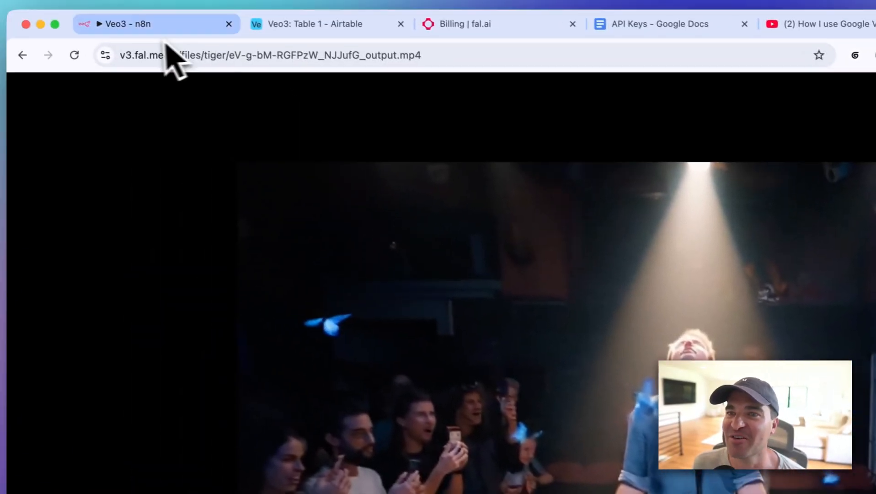
pyautogui.click(166, 35)
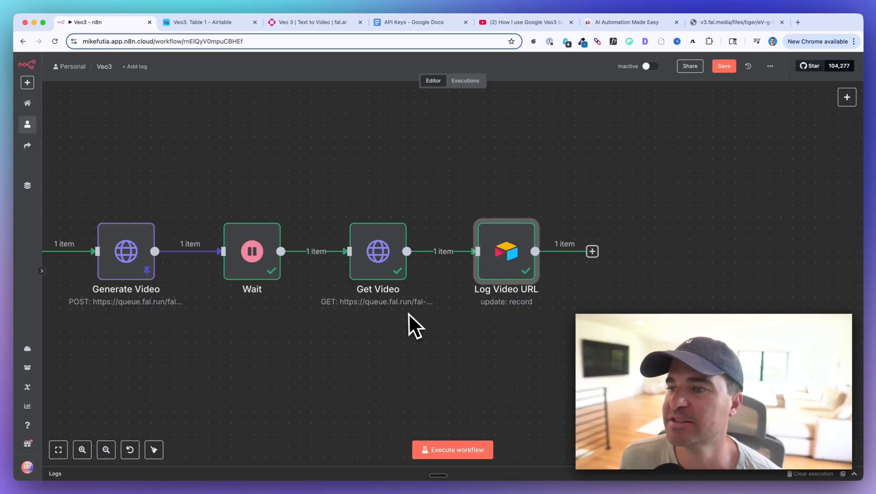
# Open the Log Video URL node, expand the Airtable input data and review the column mappings under Values to Update
pyautogui.hscroll(3, 406, 312)
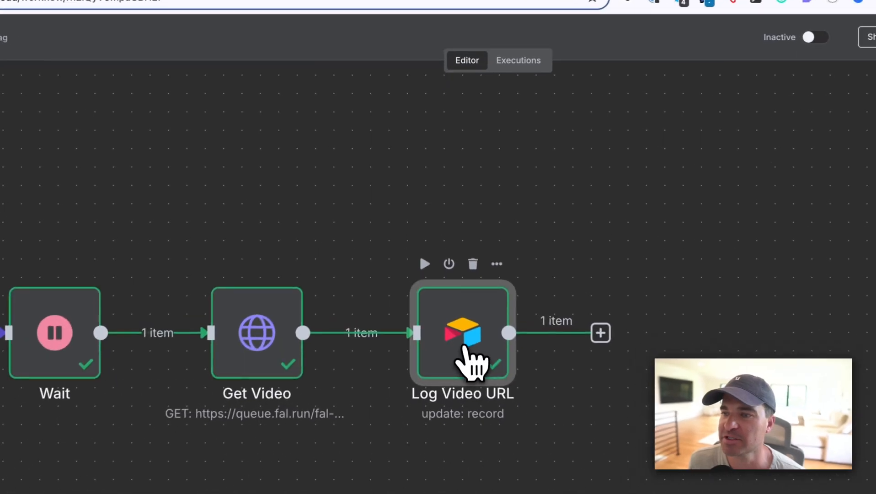
pyautogui.doubleClick(424, 265)
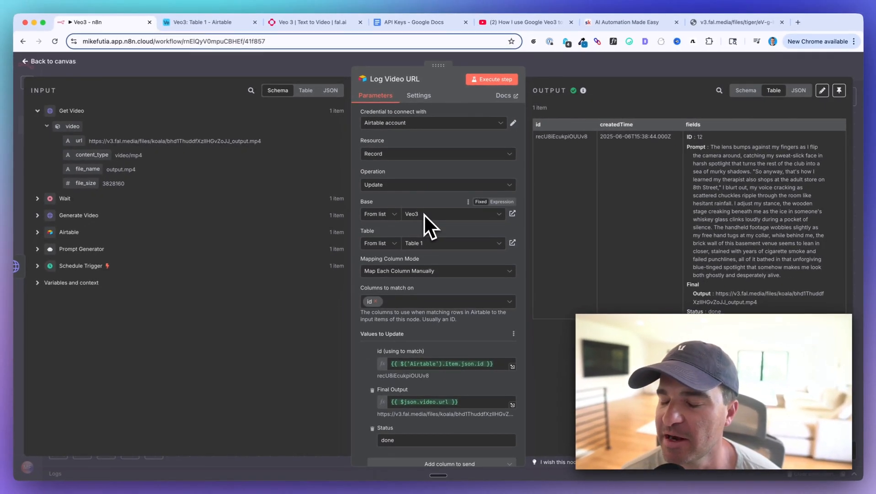
pyautogui.scroll(-3, 423, 214)
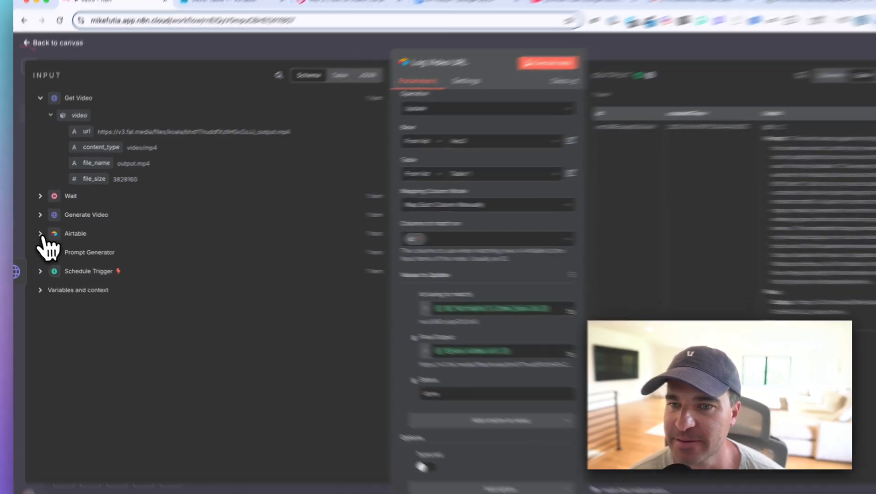
pyautogui.click(37, 232)
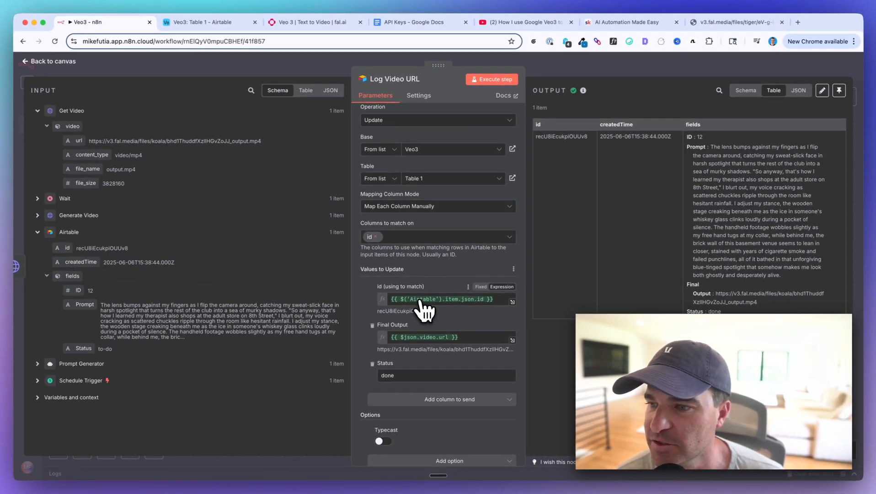
pyautogui.scroll(-1, 363, 307)
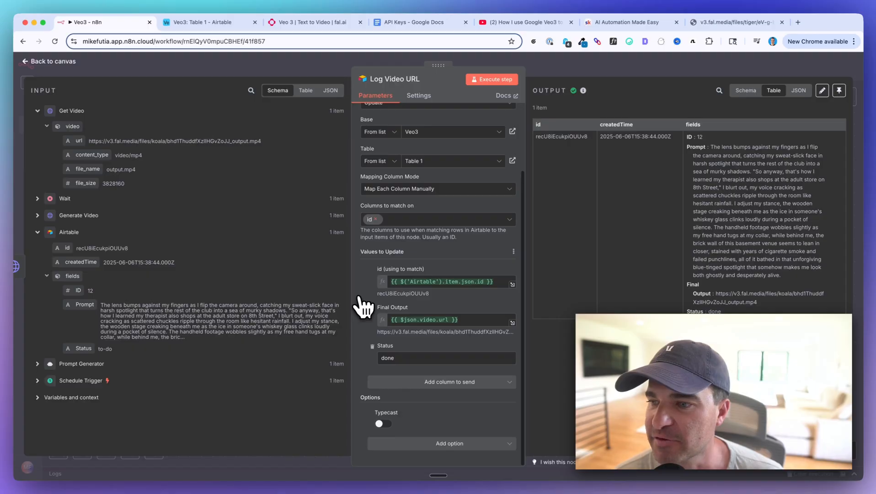
pyautogui.scroll(2, 366, 311)
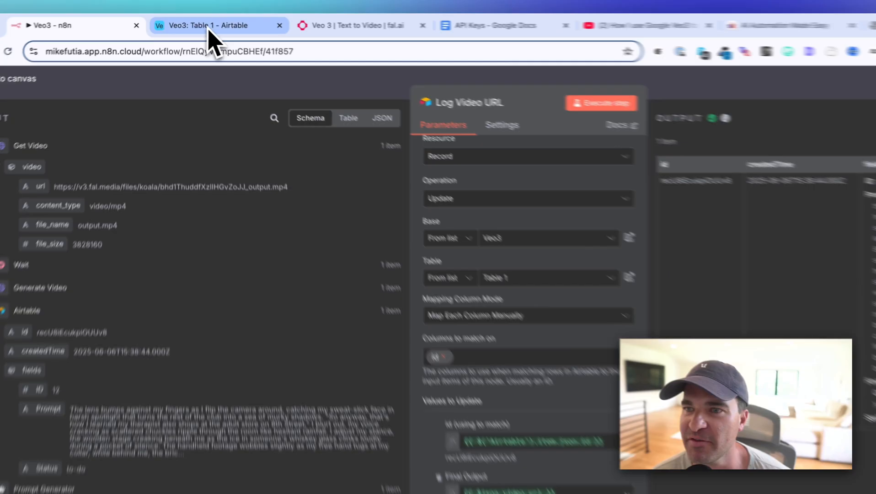
# Switch to Airtable, check the field type of the Final Output column and close its settings without saving
pyautogui.click(203, 22)
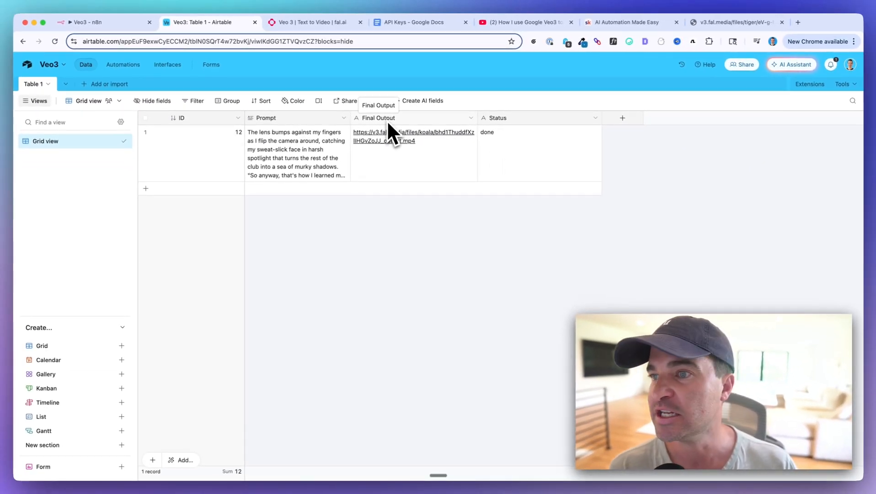
pyautogui.click(470, 118)
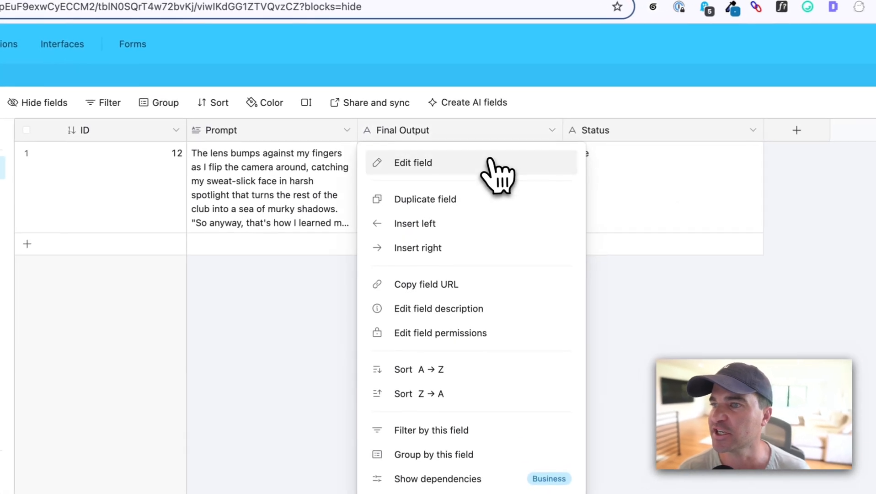
pyautogui.click(488, 162)
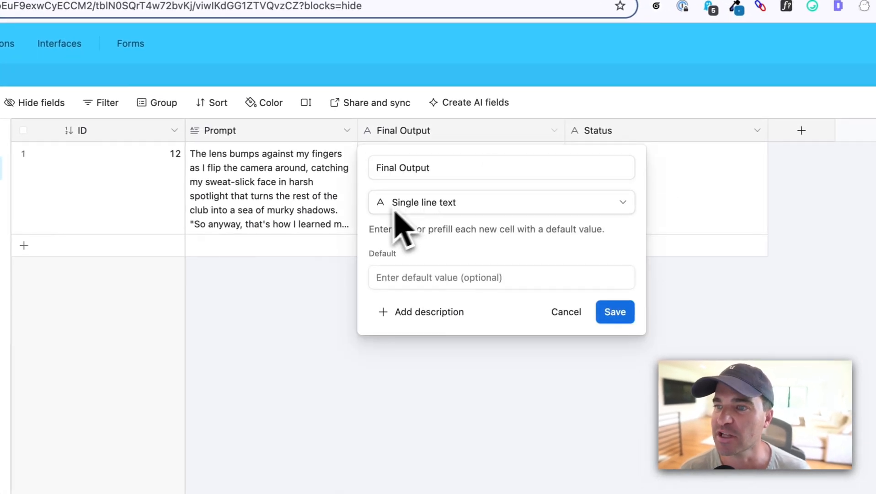
pyautogui.click(338, 312)
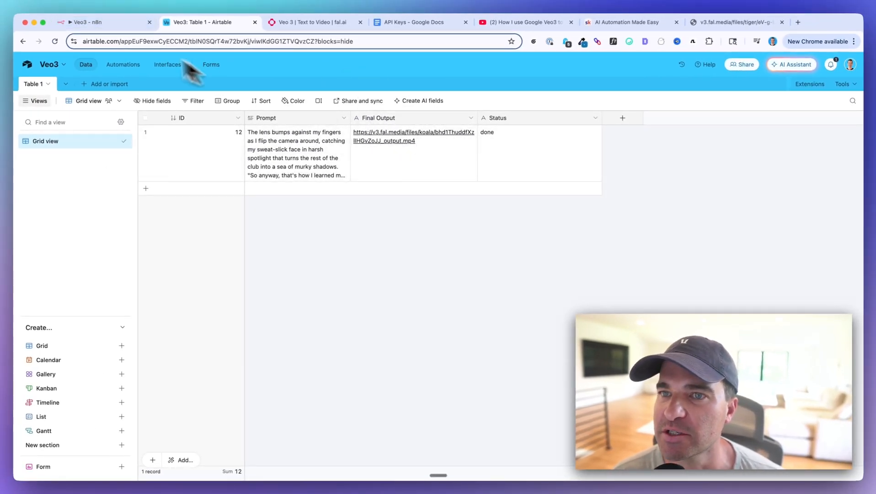
# Return to n8n and check the Log Video URL node's Final Output and Status values against its output record
pyautogui.click(92, 22)
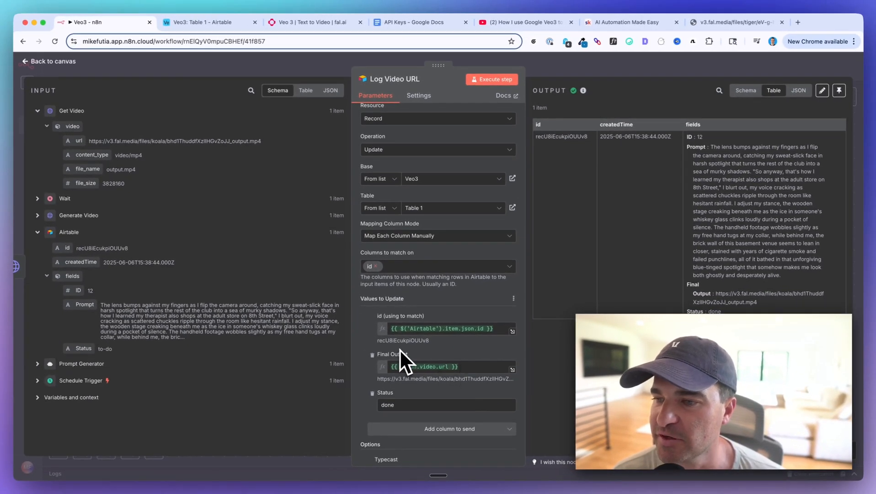
pyautogui.scroll(-2, 398, 348)
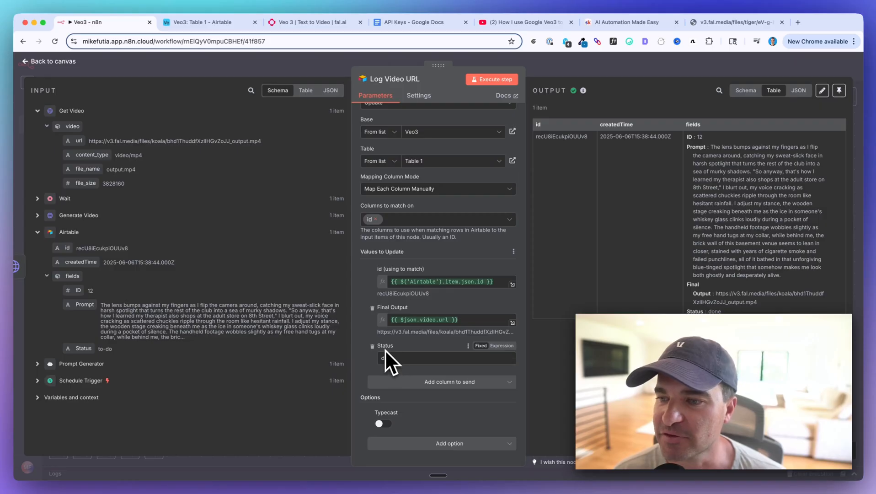
pyautogui.write('one')
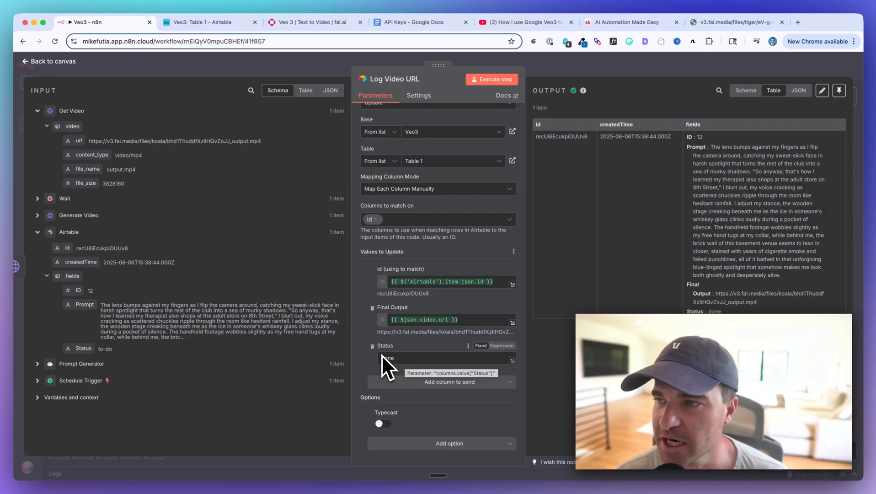
pyautogui.scroll(3, 401, 192)
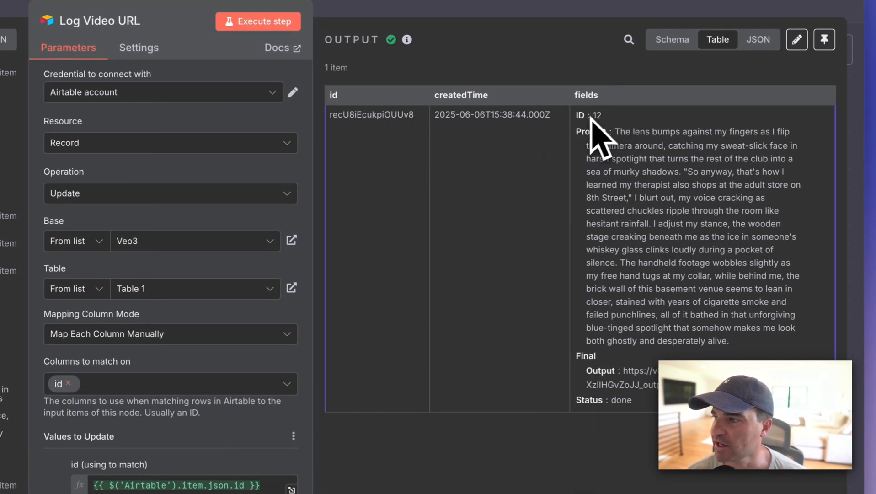
pyautogui.moveTo(620, 145); pyautogui.dragTo(692, 146)
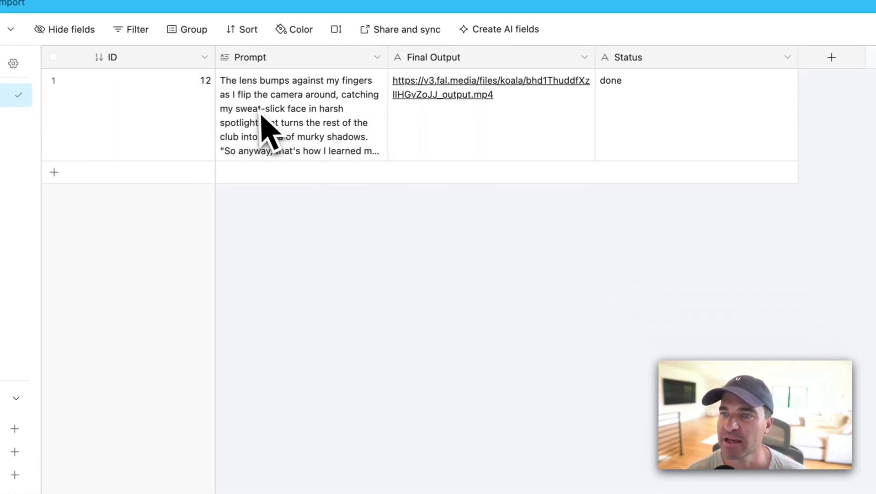
# In the Airtable grid, narrow the ID column, widen the Prompt column and select the record's prompt cell
pyautogui.moveTo(221, 63); pyautogui.dragTo(138, 61)
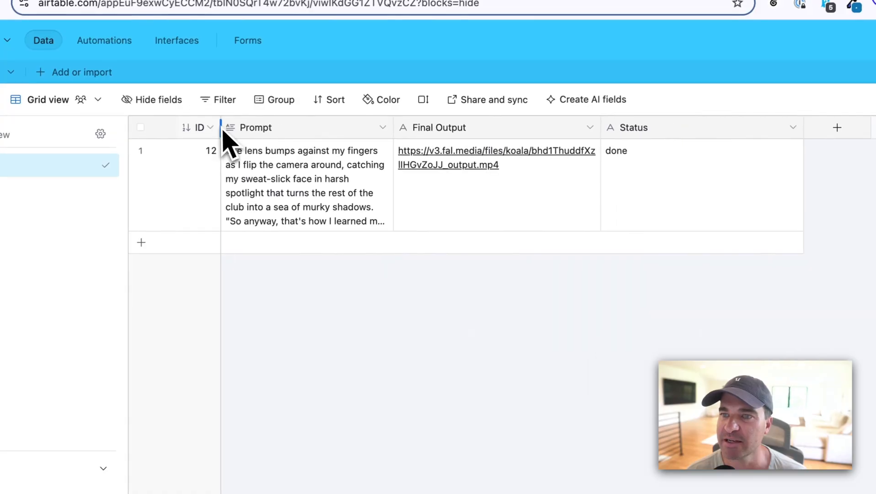
pyautogui.moveTo(394, 142); pyautogui.dragTo(524, 147)
pyautogui.click(459, 212)
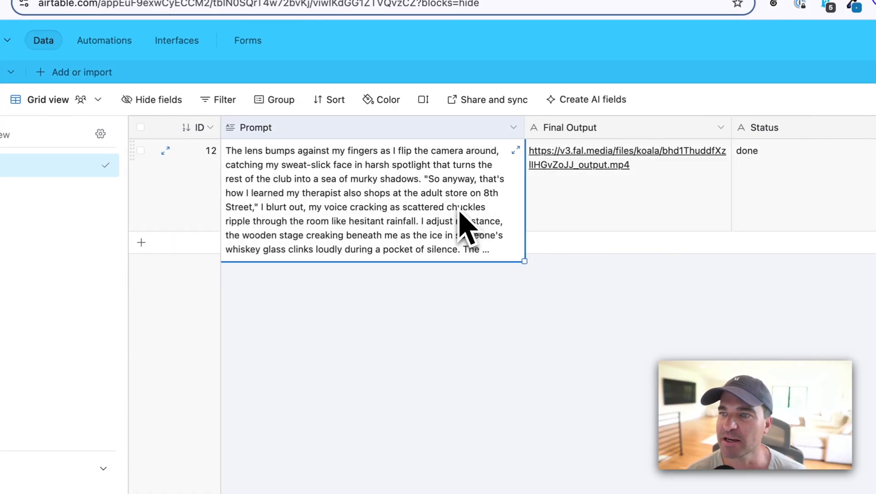
# Open the record's Final Output video link, return to the Airtable grid and select its Status cell
pyautogui.click(590, 169)
pyautogui.click(594, 167)
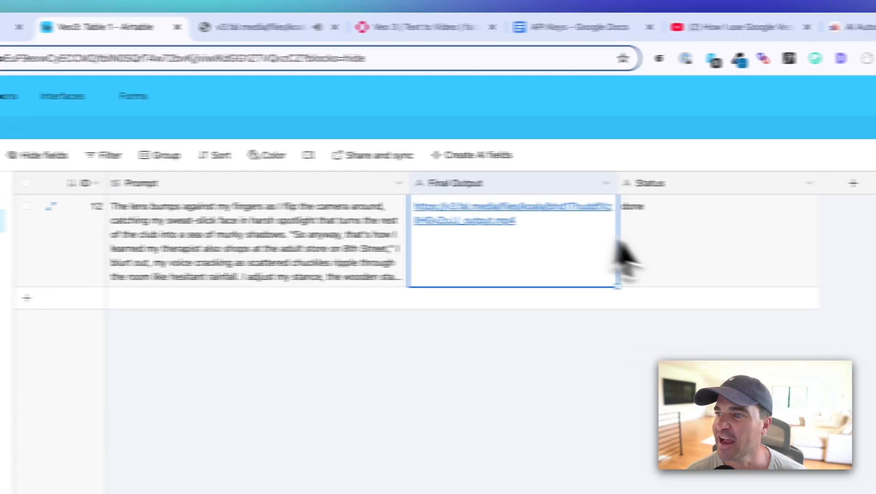
pyautogui.click(649, 259)
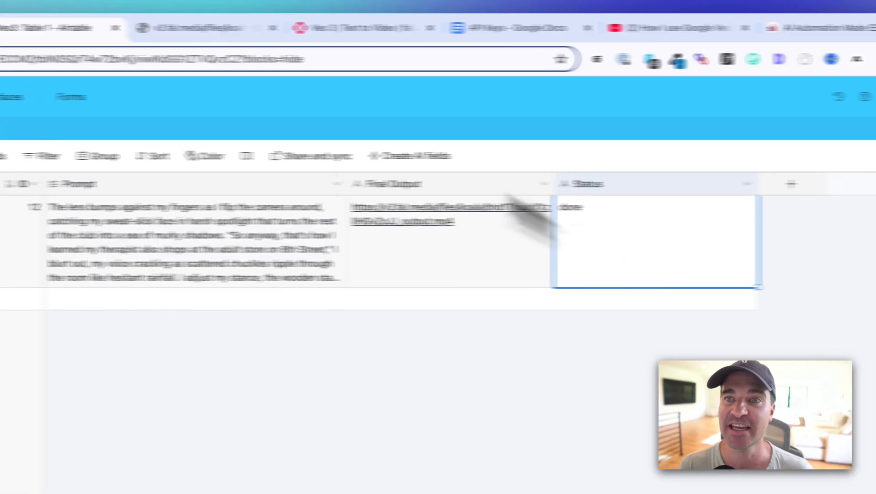
# Return to n8n, close the Log Video URL node and bring the whole workflow from Schedule Trigger to Log Video URL into view
pyautogui.click(107, 29)
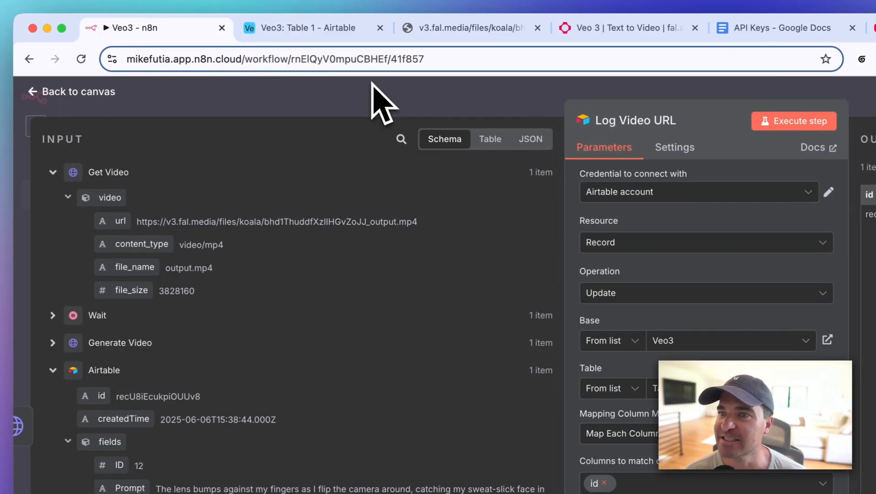
pyautogui.click(373, 83)
pyautogui.scroll(-5, 537, 308)
pyautogui.hscroll(-3, 537, 309)
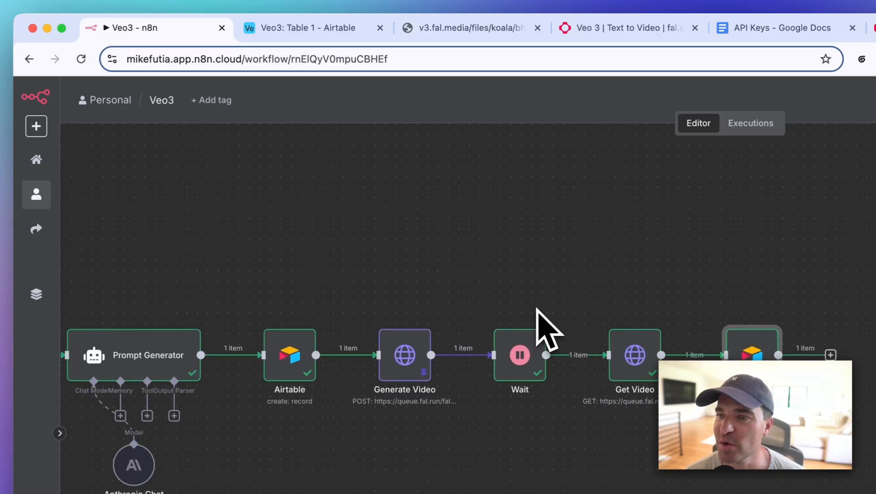
pyautogui.hscroll(-5, 536, 308)
pyautogui.scroll(3, 535, 308)
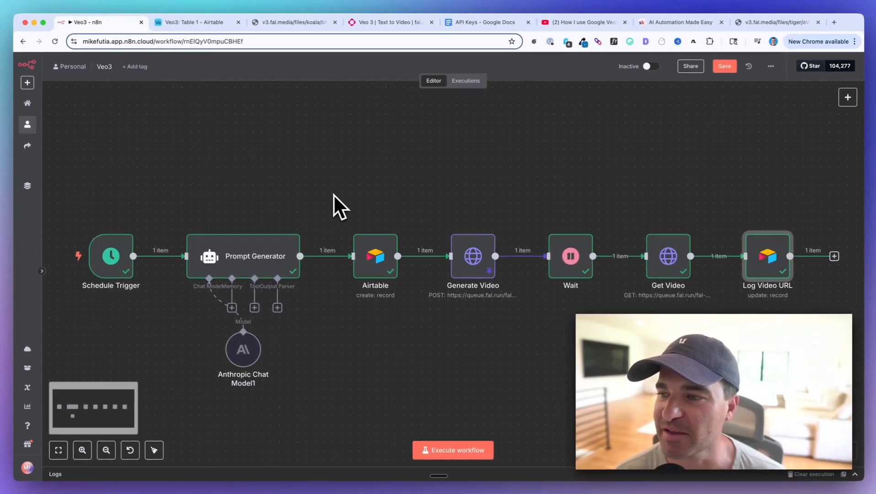
pyautogui.scroll(-3, 333, 194)
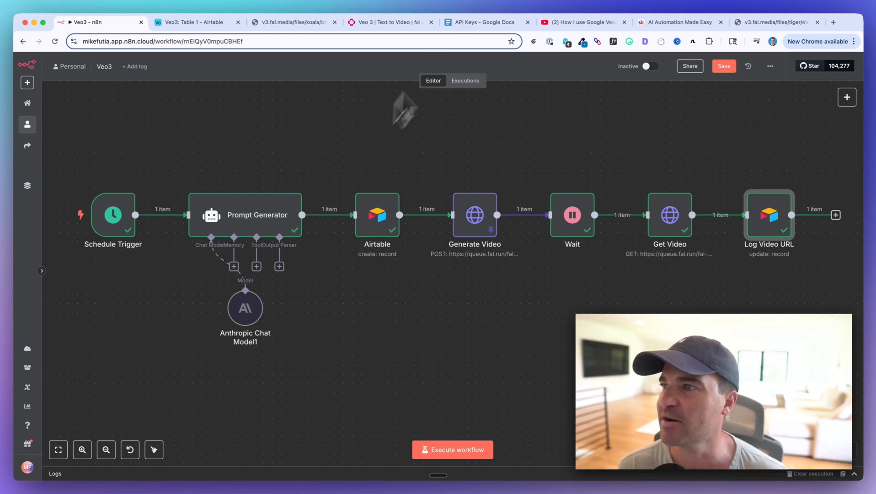
# Switch to the AI Automation Made Easy community on Skool
pyautogui.click(680, 20)
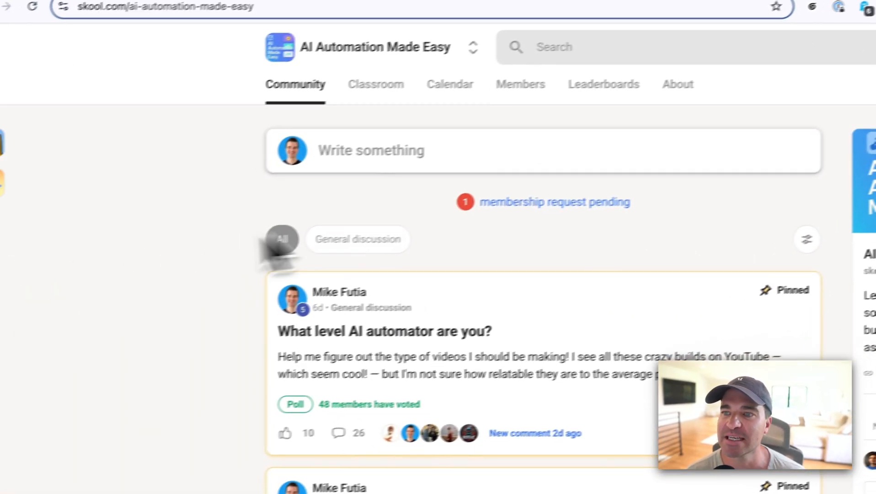